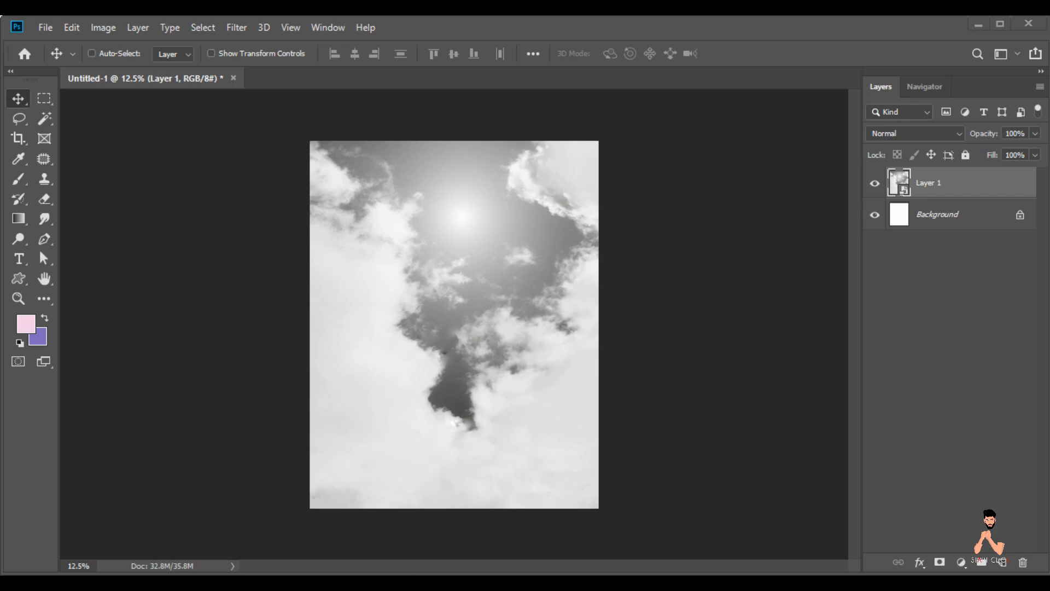
Open KRS.png as its own document, and place its layer in Untitled-1 as a smart object
left_click(573, 192)
left_click_drag(573, 191, 324, 76)
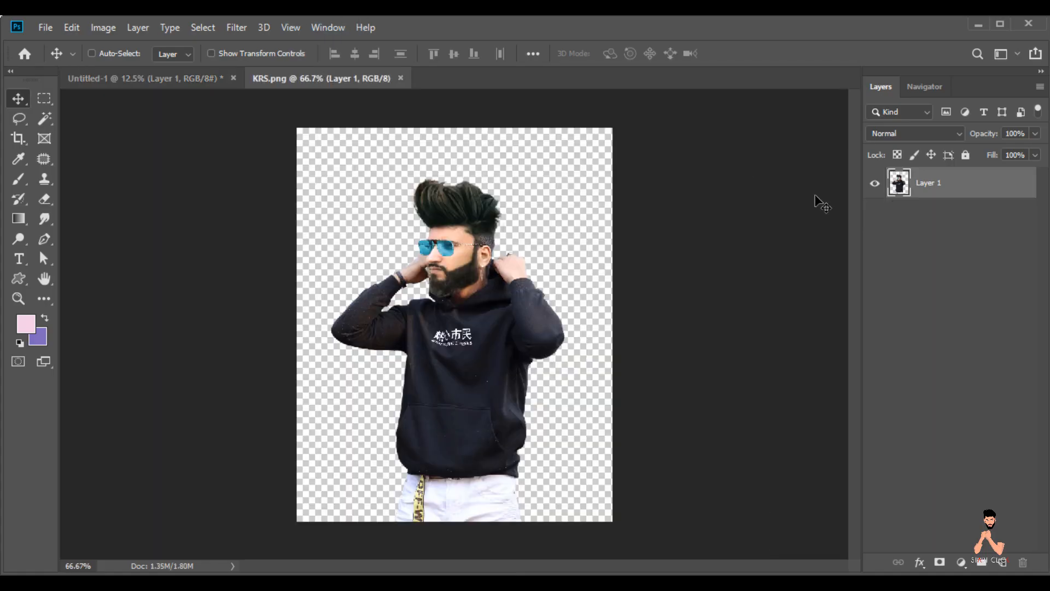
right_click(923, 188)
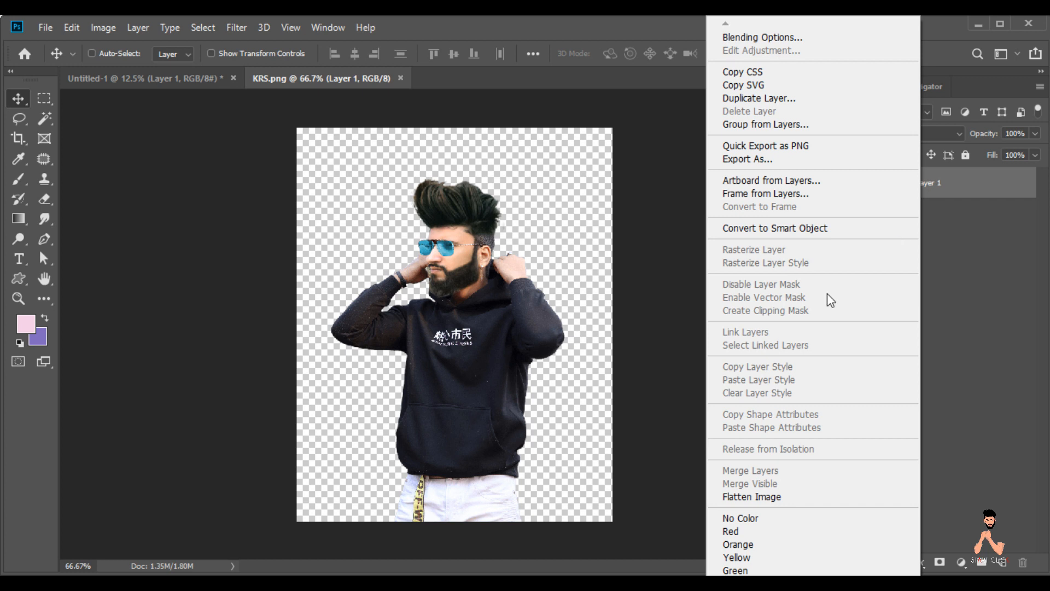
left_click(769, 232)
left_click_drag(774, 237, 379, 301)
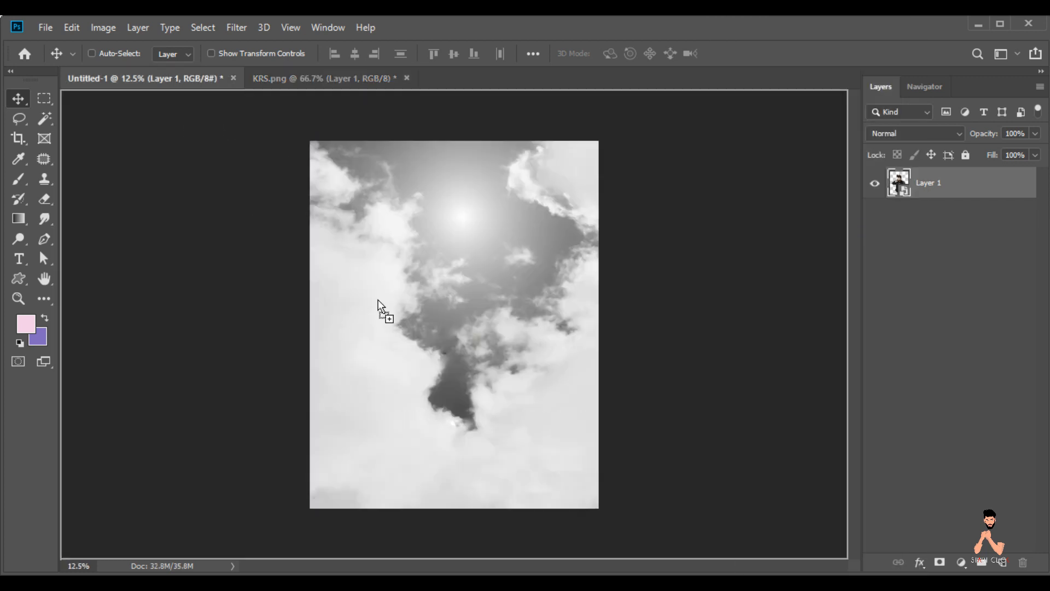
left_click_drag(451, 327, 451, 327)
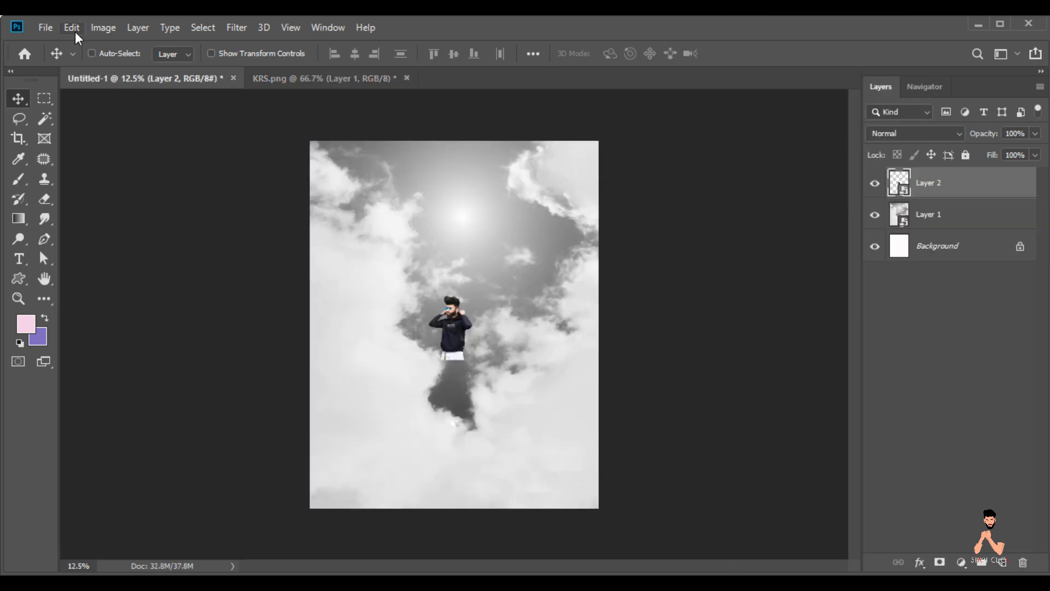
Scale the man's layer to 150%, align it with the canvas's lower edge, and close KRS.png without saving
left_click(71, 27)
left_click(168, 357)
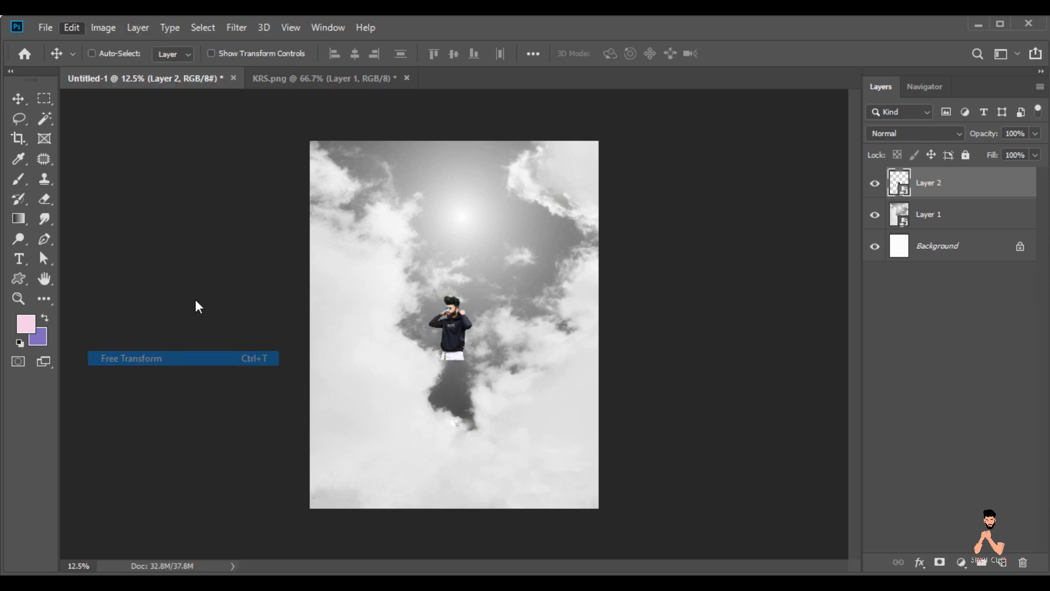
left_click_drag(346, 55, 436, 61)
left_click_drag(466, 345, 472, 373)
left_click_drag(346, 55, 351, 55)
left_click_drag(489, 340, 489, 338)
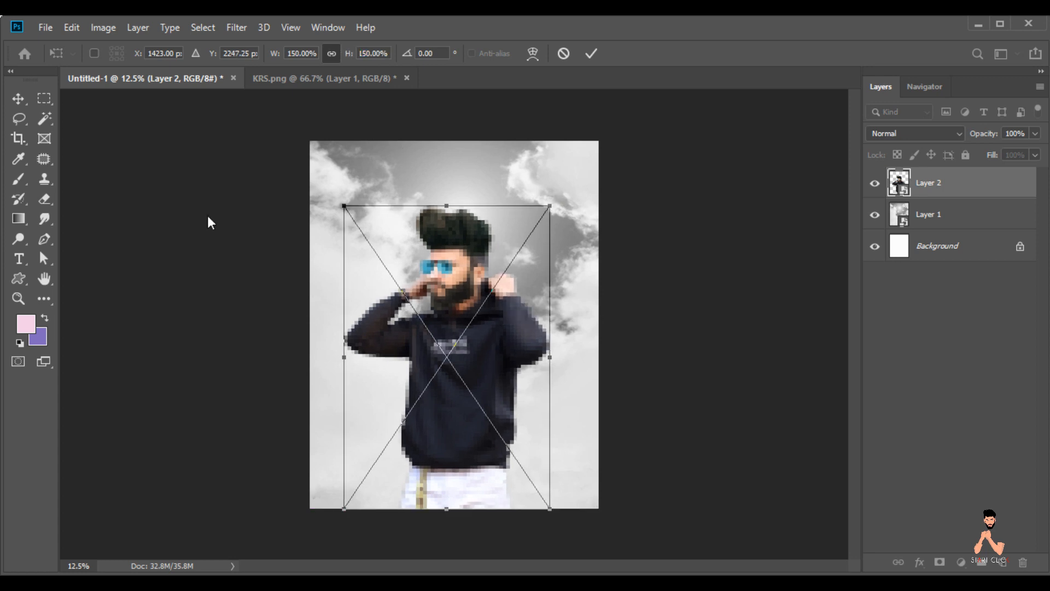
left_click(22, 101)
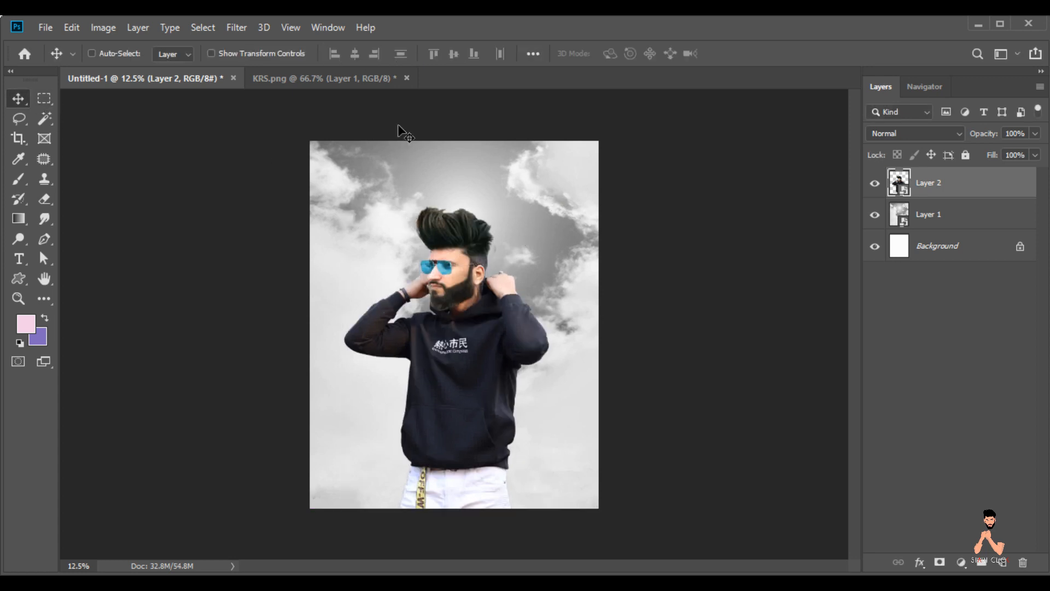
left_click(407, 78)
left_click(499, 239)
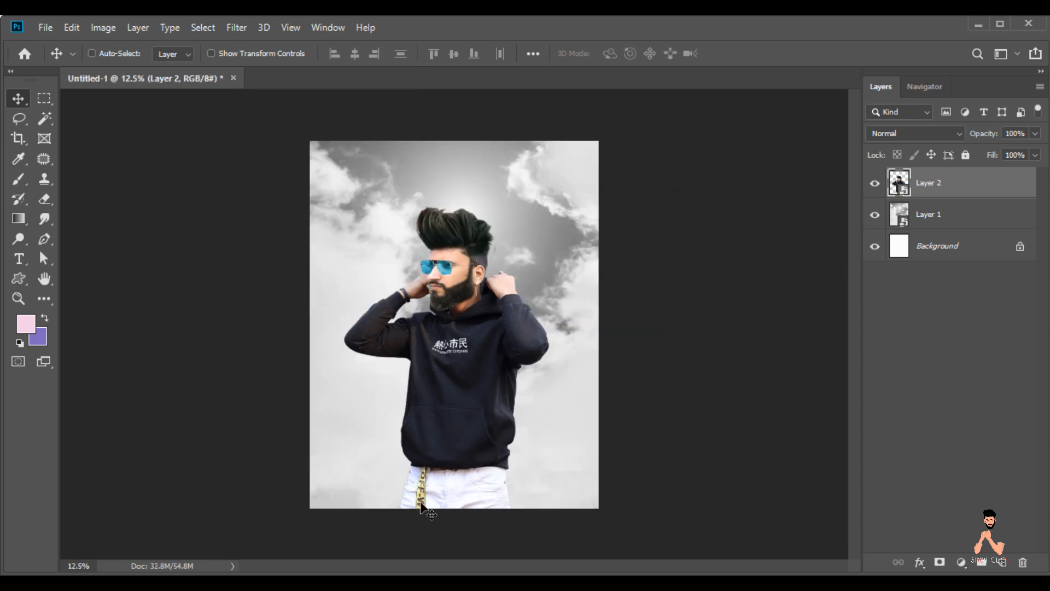
Open 14-38-42-Dark-smoke.png, and place its layer in Untitled-1 as a smart object above the man
key("alt+Tab")
left_click_drag(171, 198, 369, 73)
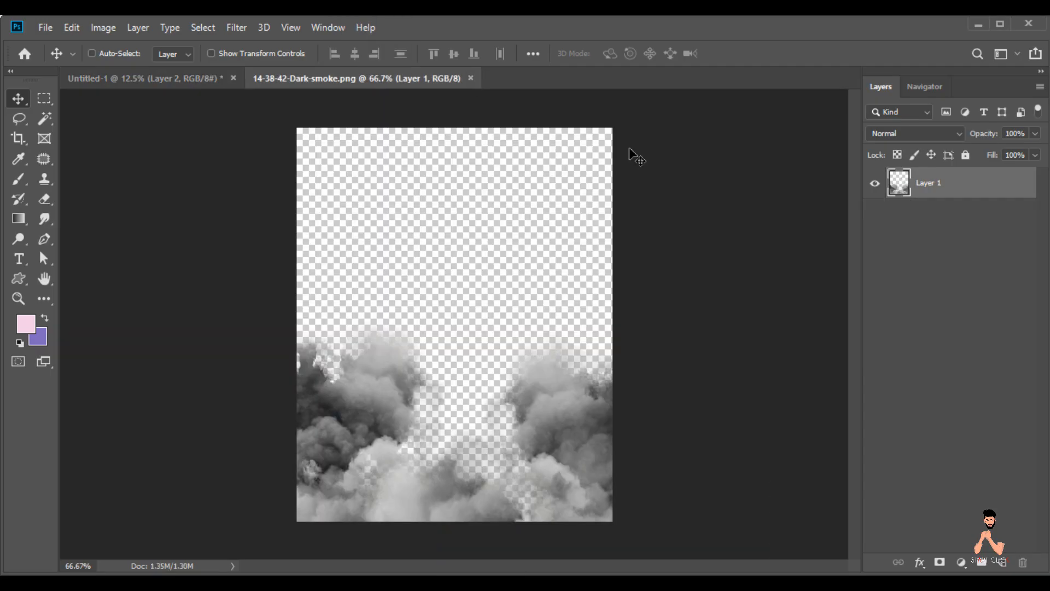
right_click(912, 196)
left_click(812, 228)
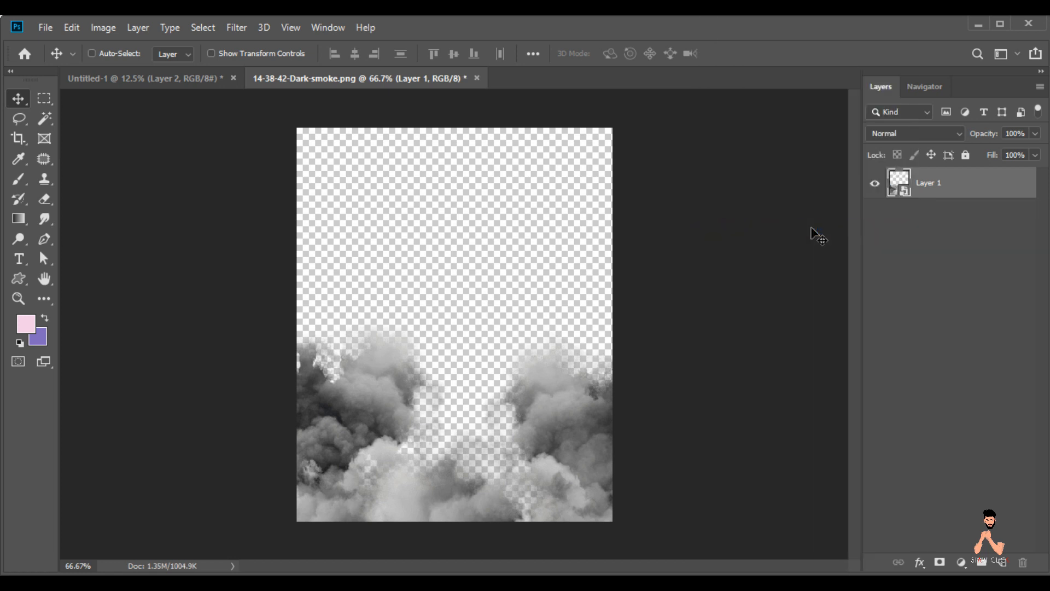
left_click_drag(552, 395, 491, 431)
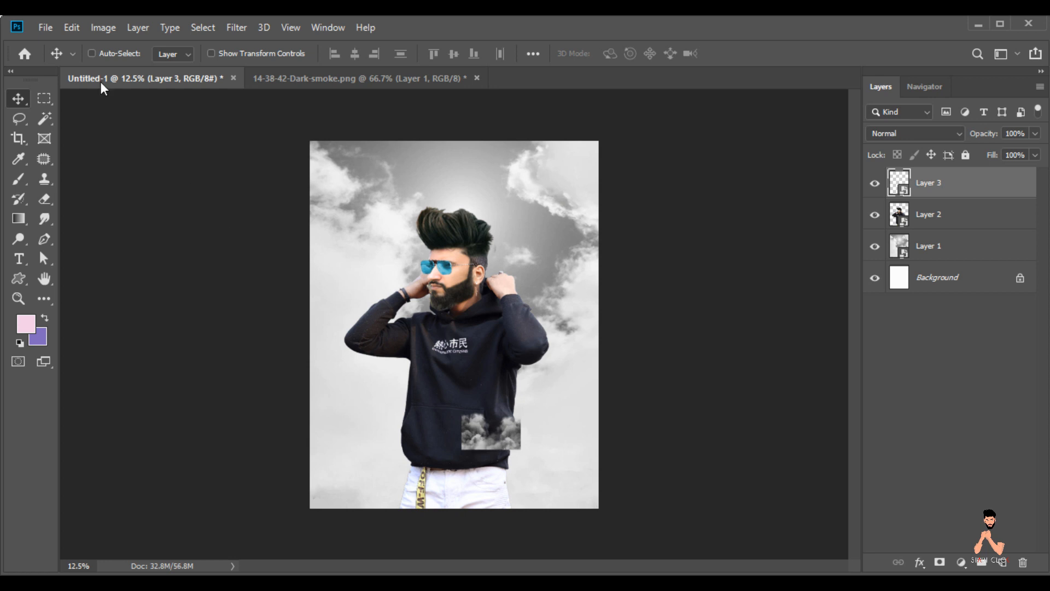
Enlarge the smoke proportionally to fill the canvas width around the man's waist, and close 14-38-42-Dark-smoke.png without saving
left_click(72, 29)
left_click(156, 354)
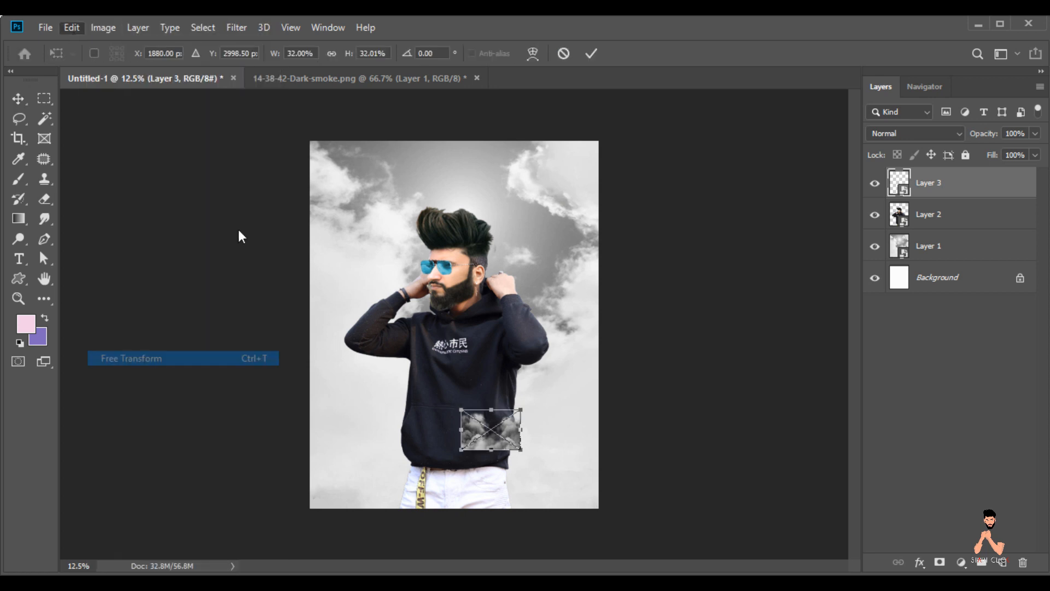
left_click_drag(349, 53, 448, 77)
left_click_drag(484, 437, 455, 418)
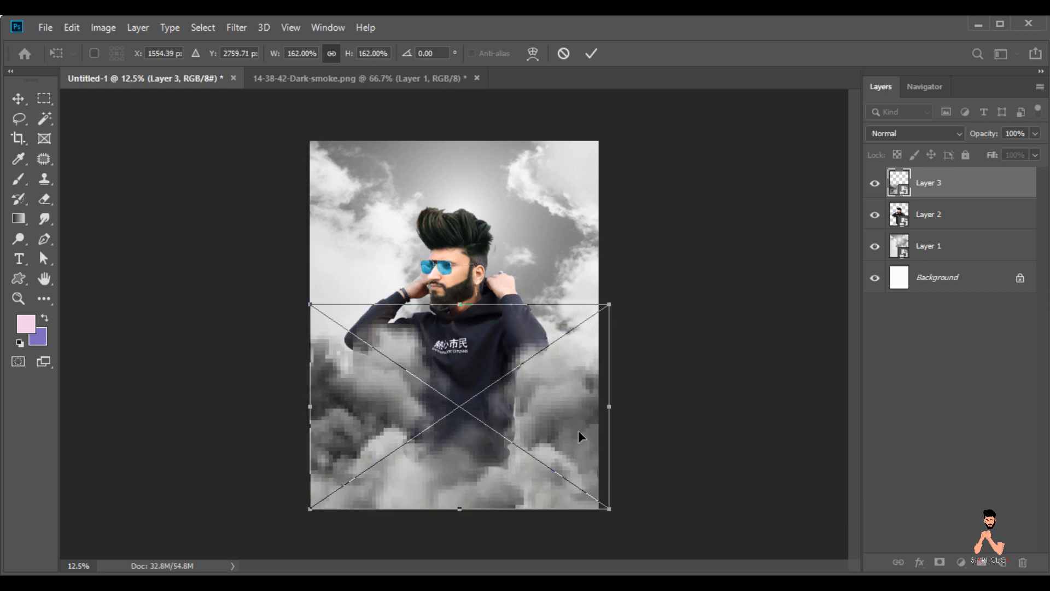
left_click_drag(349, 53, 346, 53)
left_click_drag(450, 378, 458, 424)
left_click(18, 99)
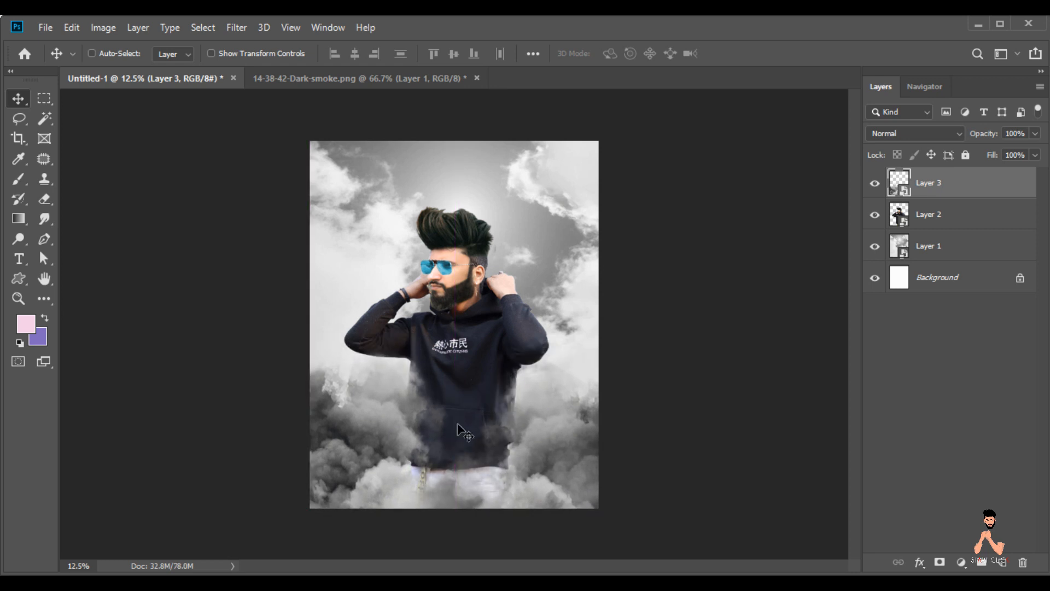
left_click(475, 77)
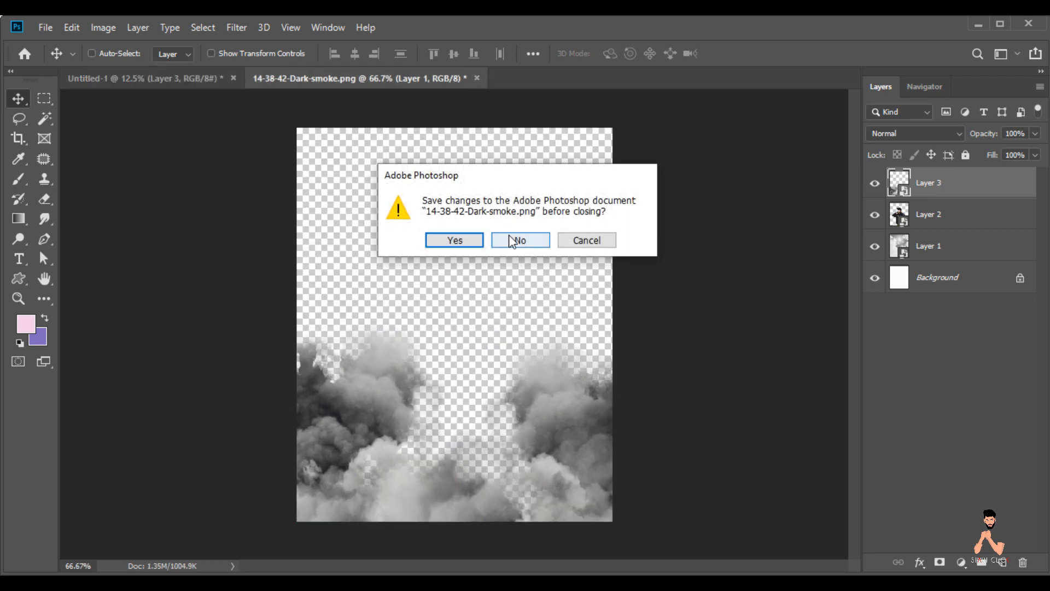
left_click(517, 239)
Readjust the lower smoke's position over the man's waist, and move the man's layer slightly upward
mouse_move(522, 388)
left_mouse_down()
mouse_move(534, 406)
mouse_move(531, 396)
left_mouse_up()
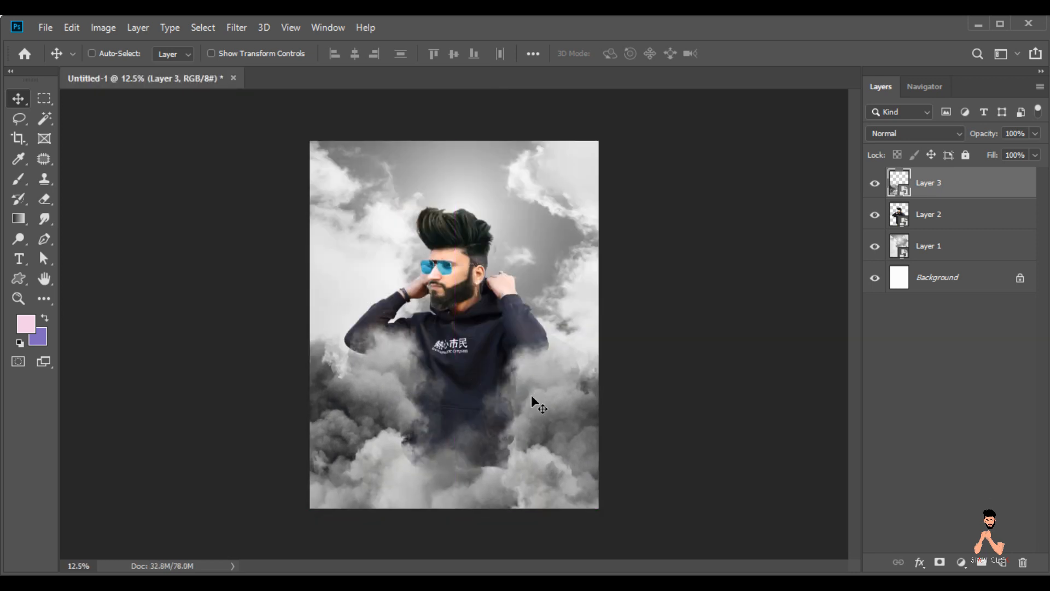
left_click(921, 217)
left_click_drag(523, 267, 507, 236)
left_click_drag(477, 269, 477, 281)
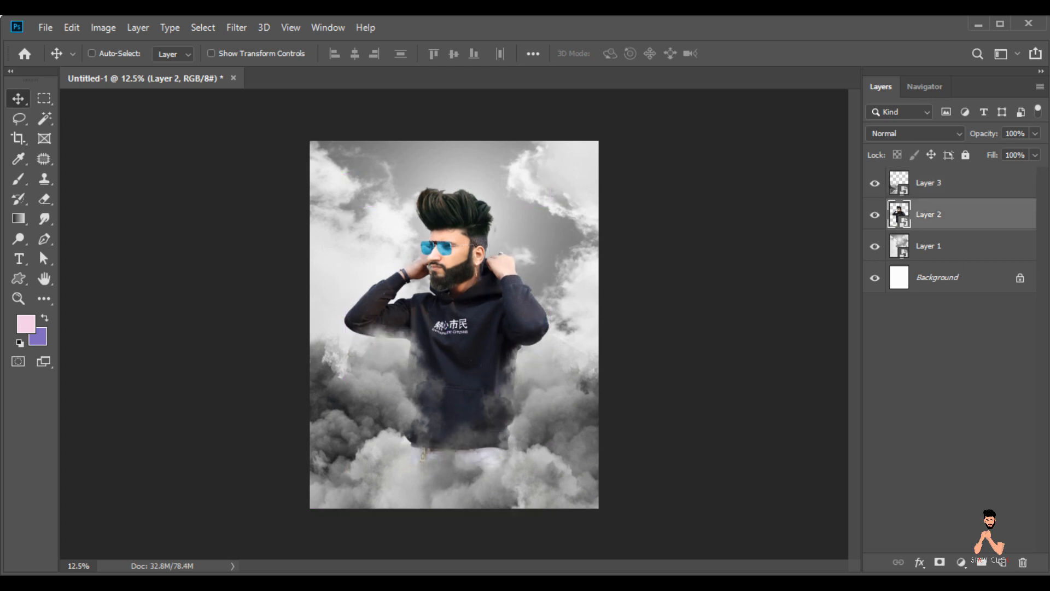
Open 14-39-21-Dark-smoke-2.png, and place its layer in Untitled-1 as a smart object near the man's head
key("alt+Tab")
left_click_drag(425, 214, 370, 83)
right_click(921, 187)
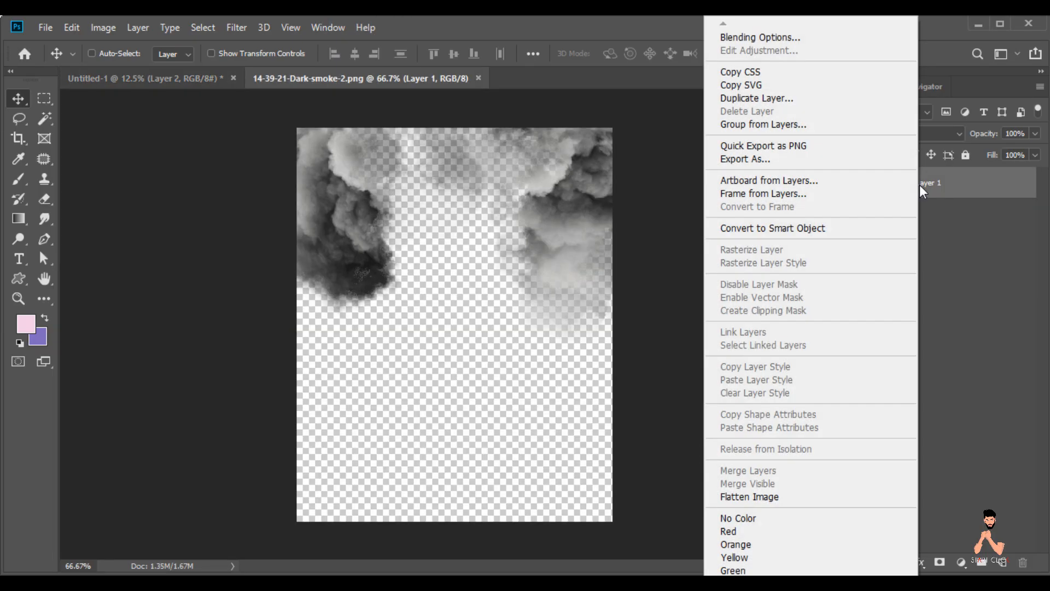
left_click(824, 228)
left_click_drag(656, 228, 494, 196)
Scale the second smoke layer proportionally to 160%, and fit it across the upper part of the canvas
left_click(74, 29)
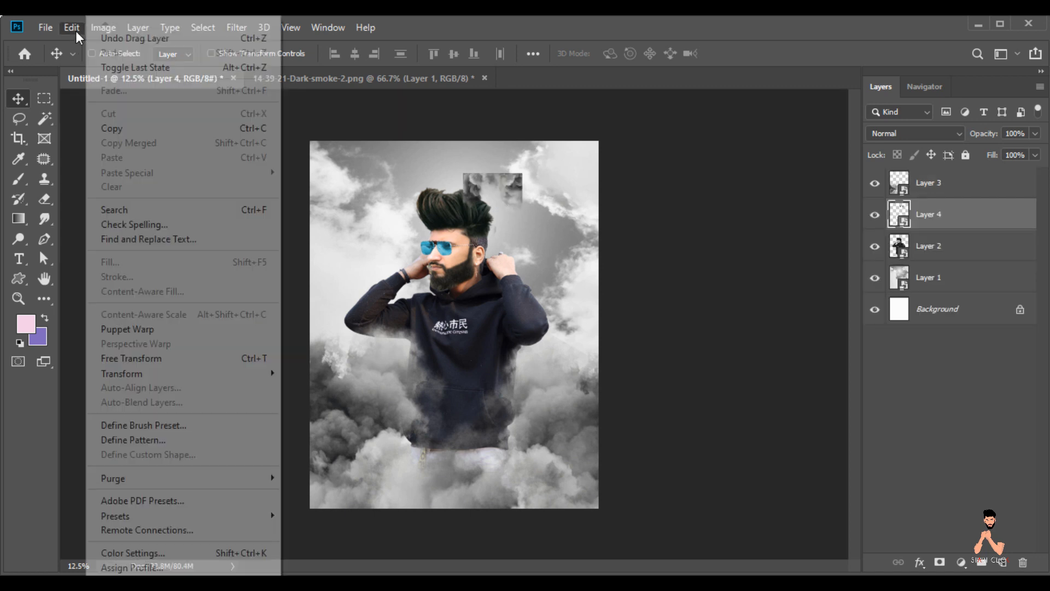
left_click(165, 358)
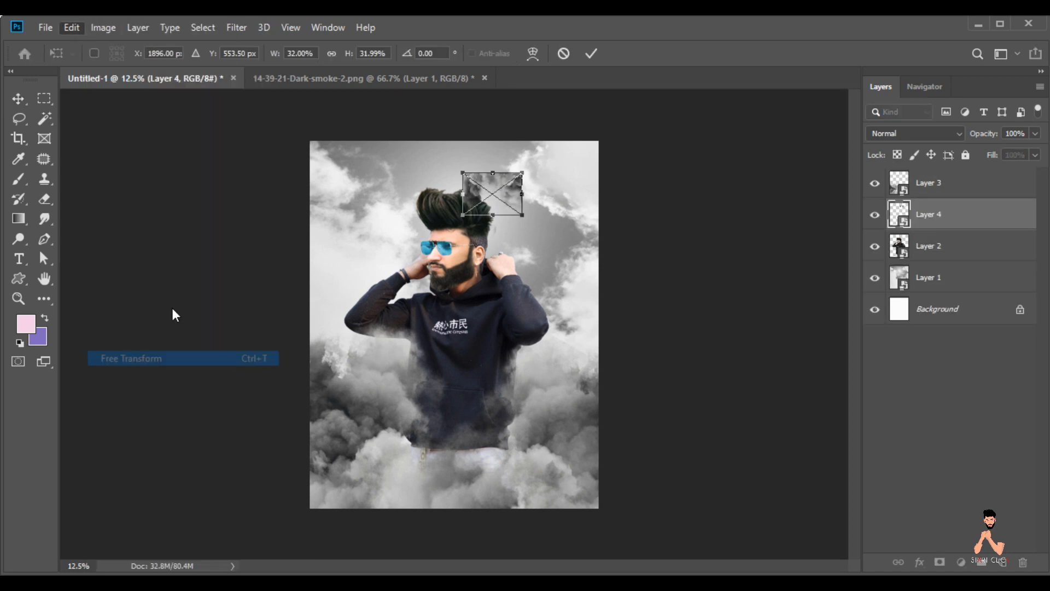
left_click(330, 55)
left_click_drag(348, 55, 448, 82)
left_click_drag(520, 231, 482, 283)
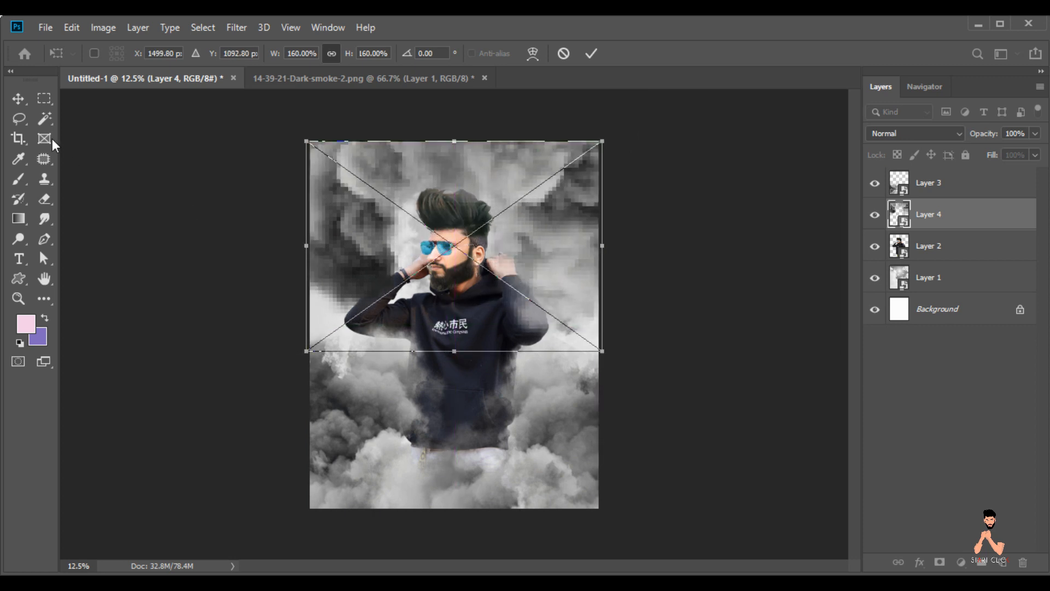
left_click(26, 97)
Bring Layer 4 above Layer 3 with its fill set to 70%, and close 14-39-21-Dark-smoke-2.png without saving
left_click_drag(925, 219, 921, 184)
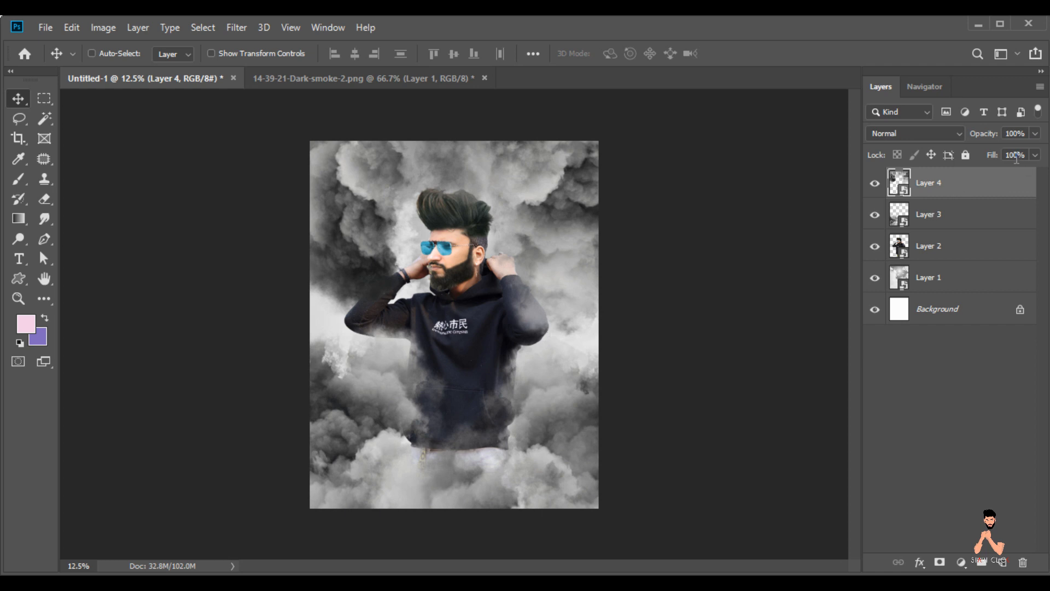
type("70")
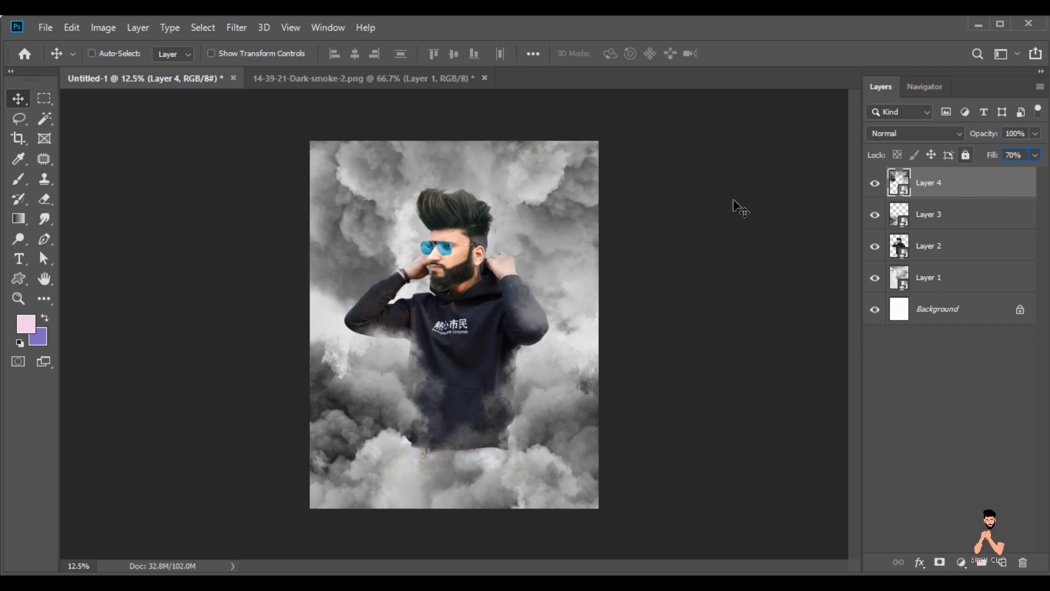
left_click(485, 78)
left_click(520, 240)
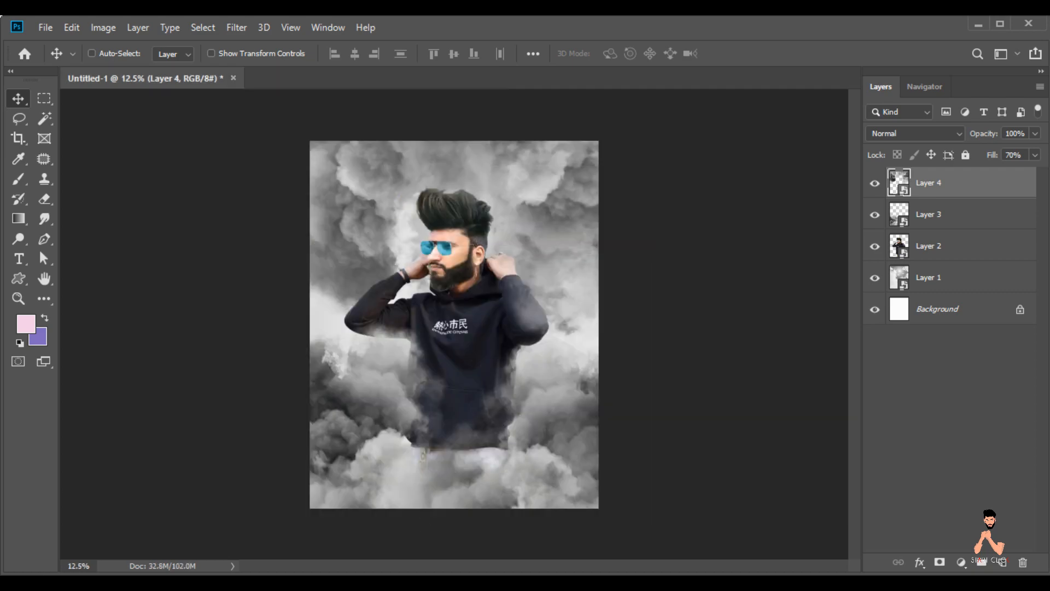
Open 14-39-00-white-lens-png.png, and place its glow in Untitled-1 as a smart object on the man's chest
key("alt+Tab")
left_click_drag(255, 205, 394, 75)
right_click(959, 178)
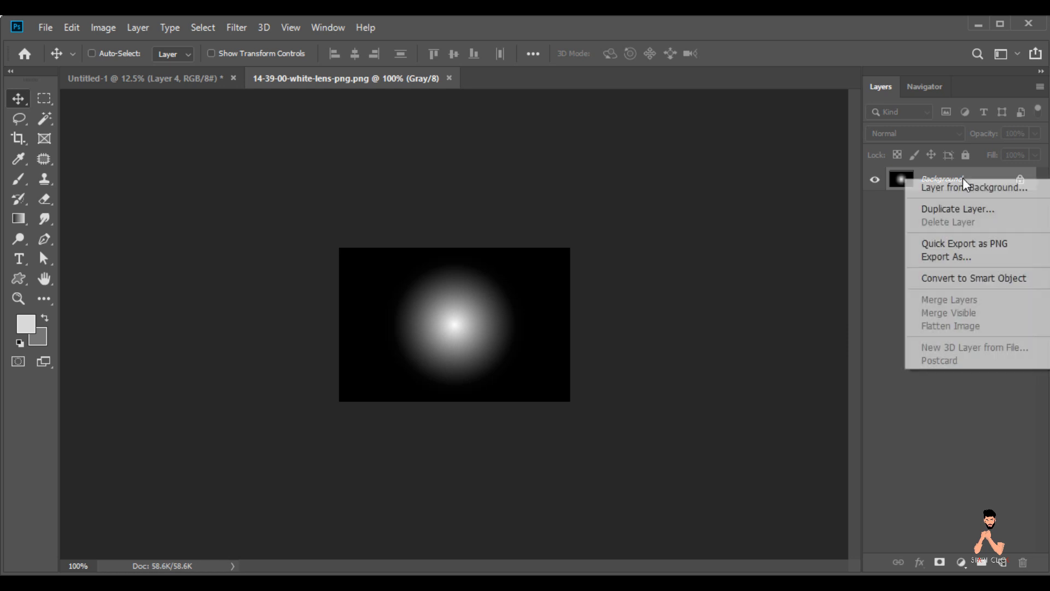
left_click(963, 278)
left_click_drag(488, 281, 376, 235)
left_click_drag(459, 327, 447, 322)
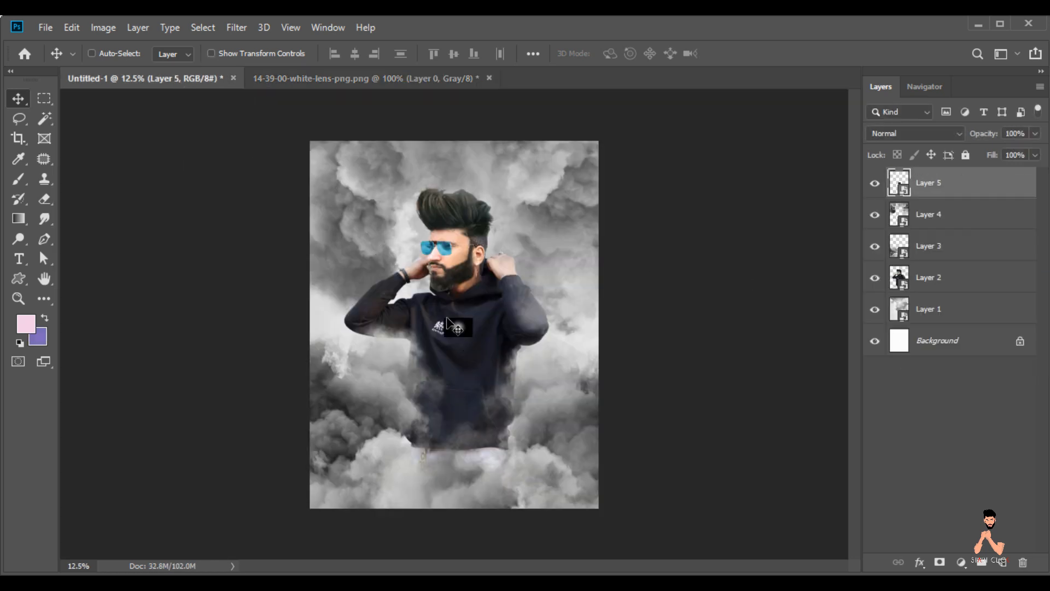
Scale the white glow layer proportionally to 326%, and set its blend mode to Screen
left_click(71, 27)
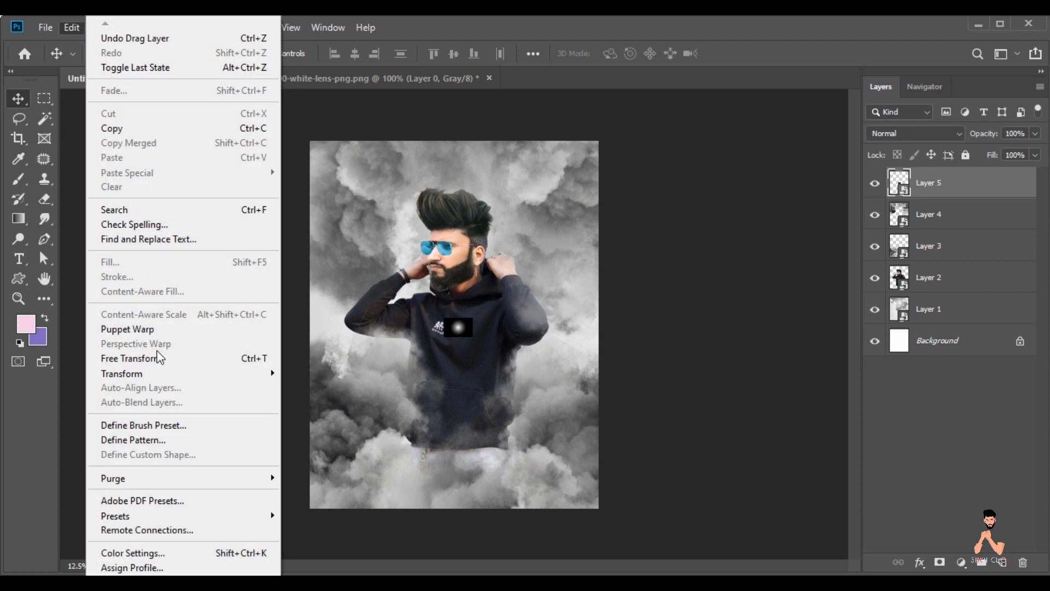
left_click(158, 358)
left_click(330, 57)
left_click_drag(347, 57, 579, 134)
left_click(18, 99)
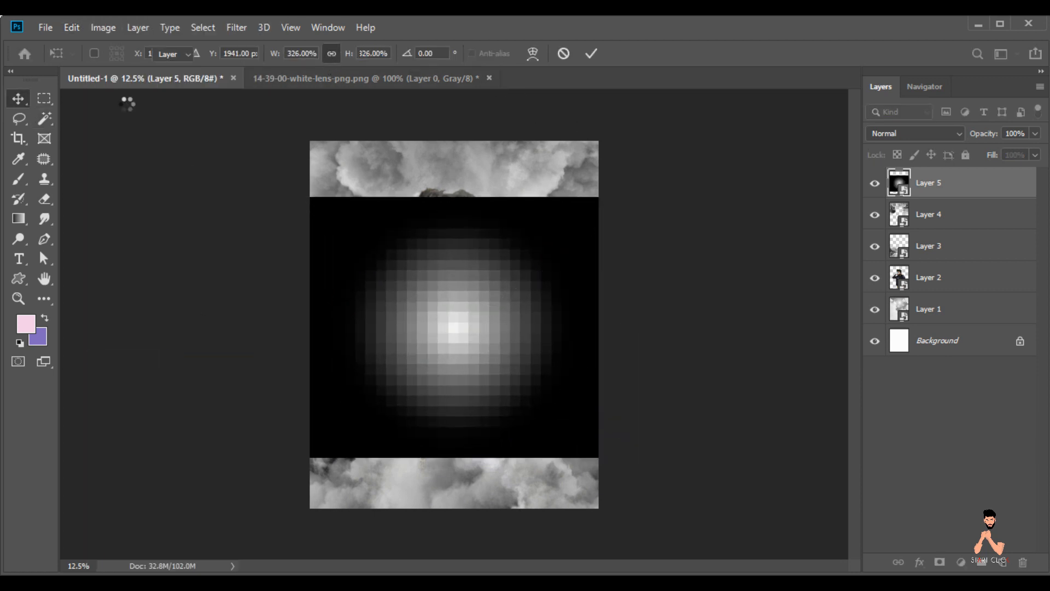
left_click(912, 137)
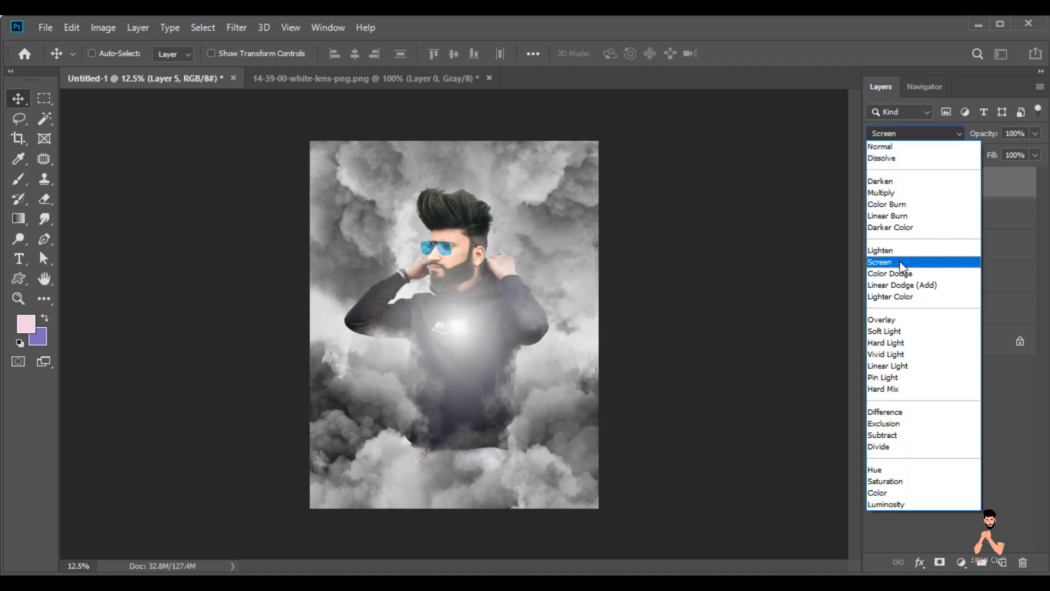
left_click(902, 262)
Place the glow layer beneath Layer 2 and up behind the man's head, and close the white-lens file without saving
left_click_drag(924, 183, 924, 288)
left_click_drag(460, 343, 461, 261)
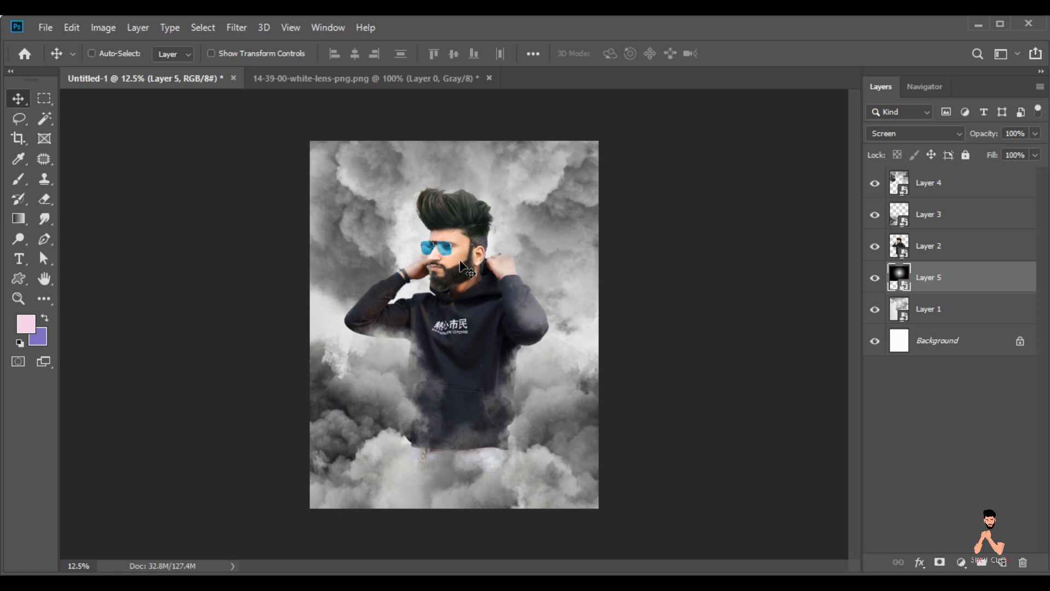
left_click(489, 78)
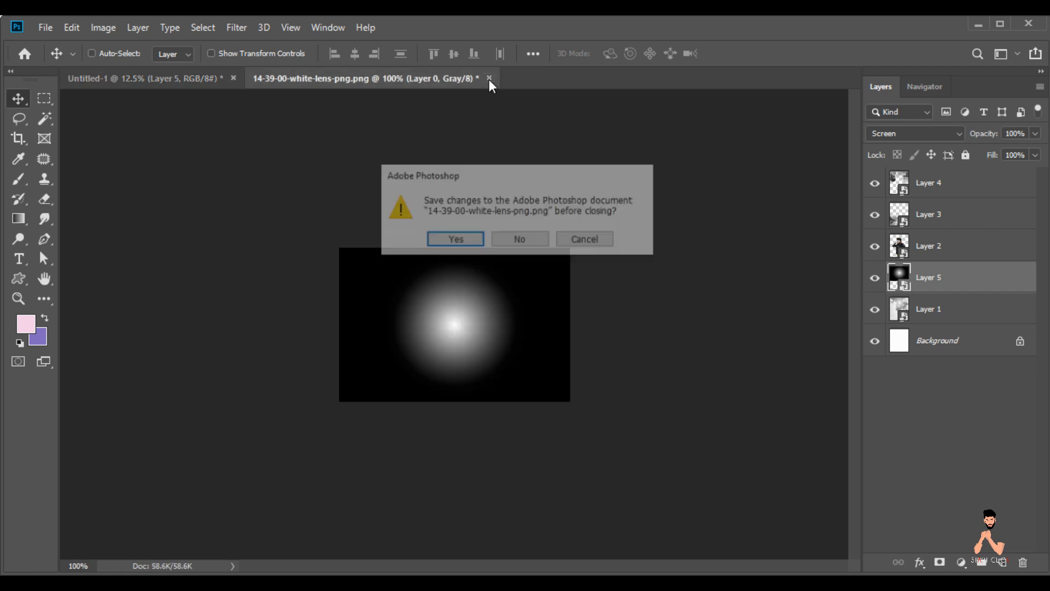
left_click(505, 239)
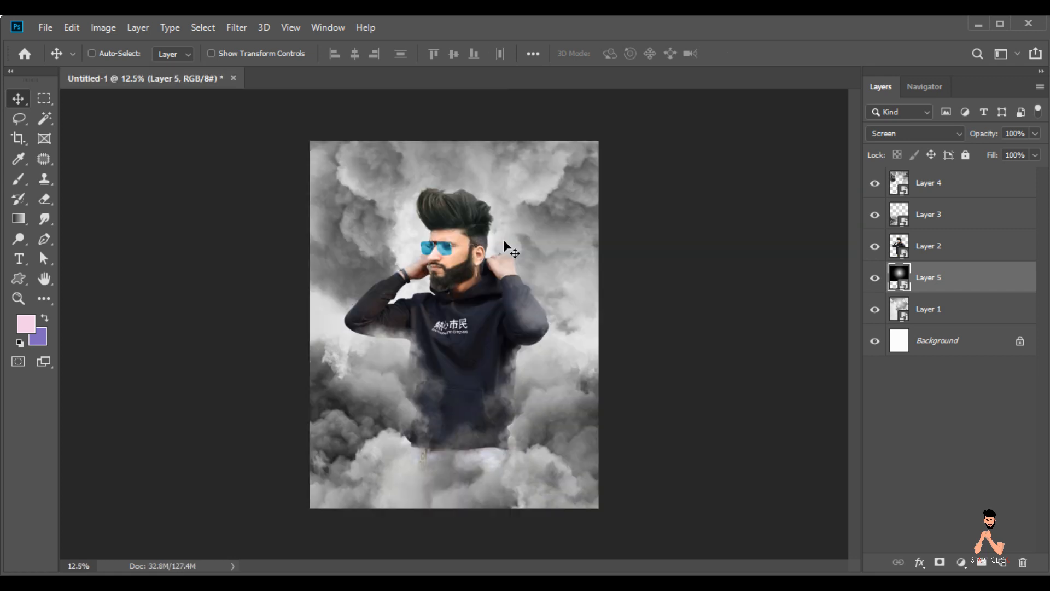
Load the man's outline as a selection, and add a new layer above Layer 2 with Screen blend mode
left_click(896, 255, "ctrl")
key("ctrl+shift+alt+n")
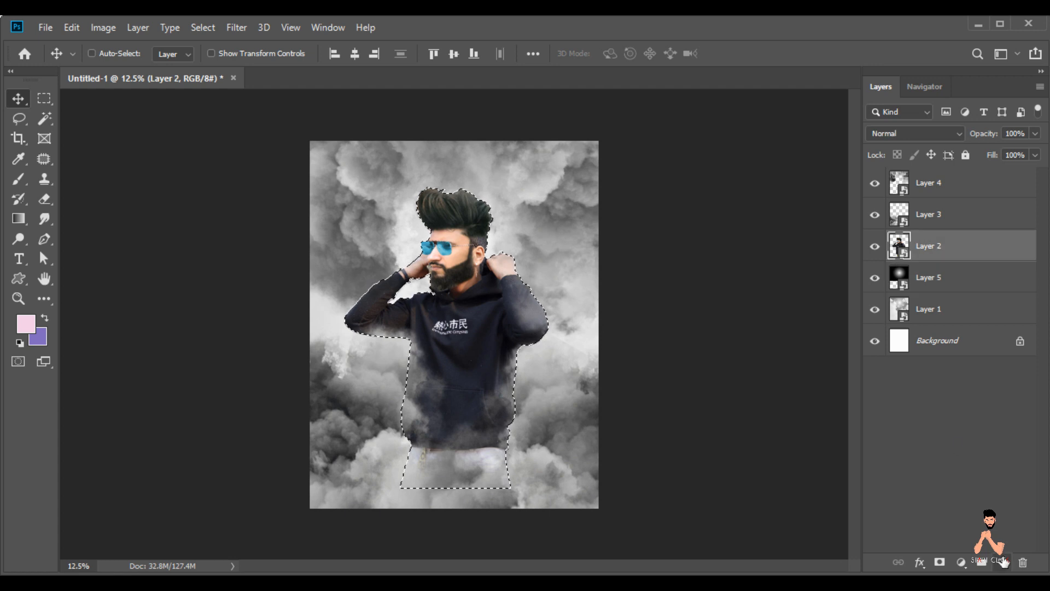
left_click(918, 131)
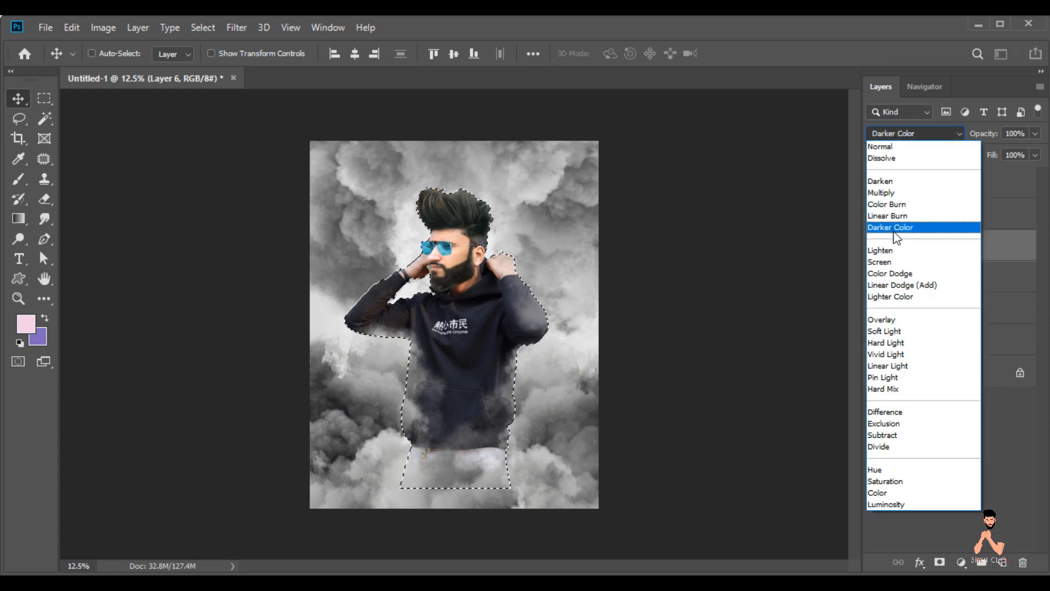
left_click(886, 262)
Set the foreground colour to a light grey sampled from the smoke beside the man's head
left_click(25, 323)
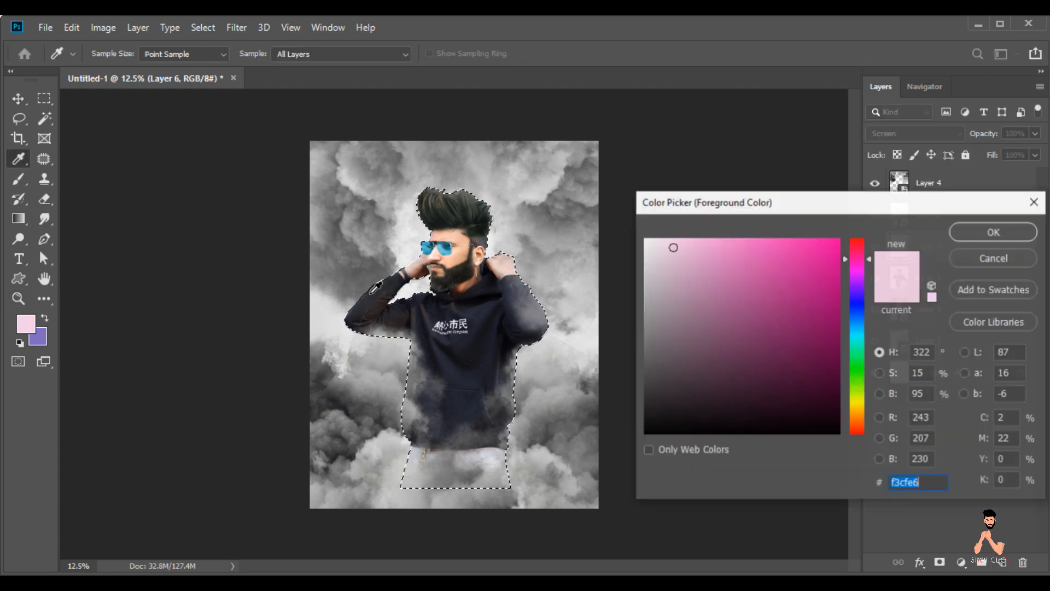
left_click_drag(688, 357, 636, 335)
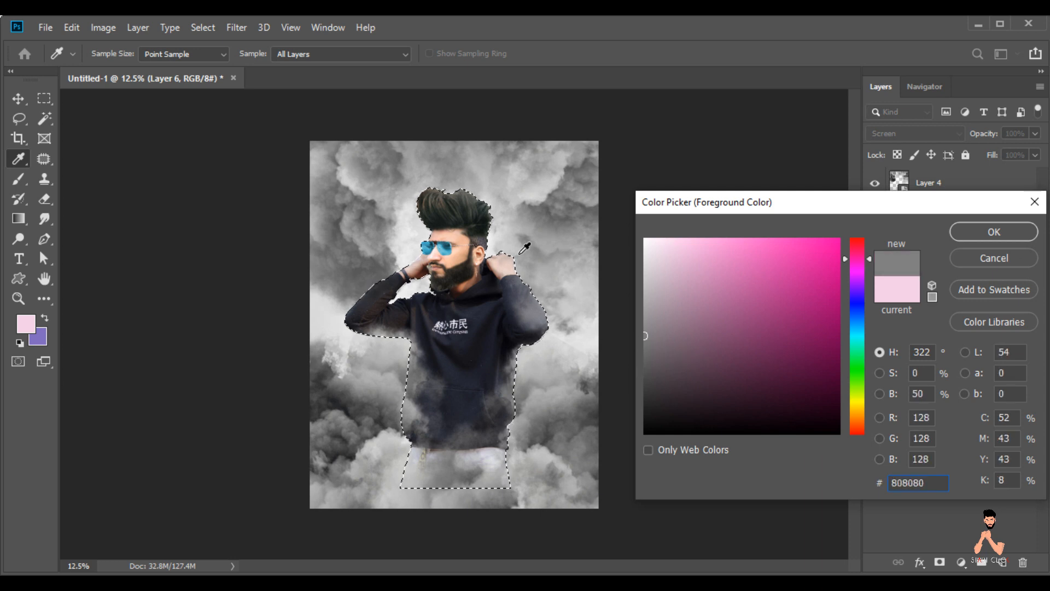
left_click(508, 227)
left_click(994, 232)
key("v")
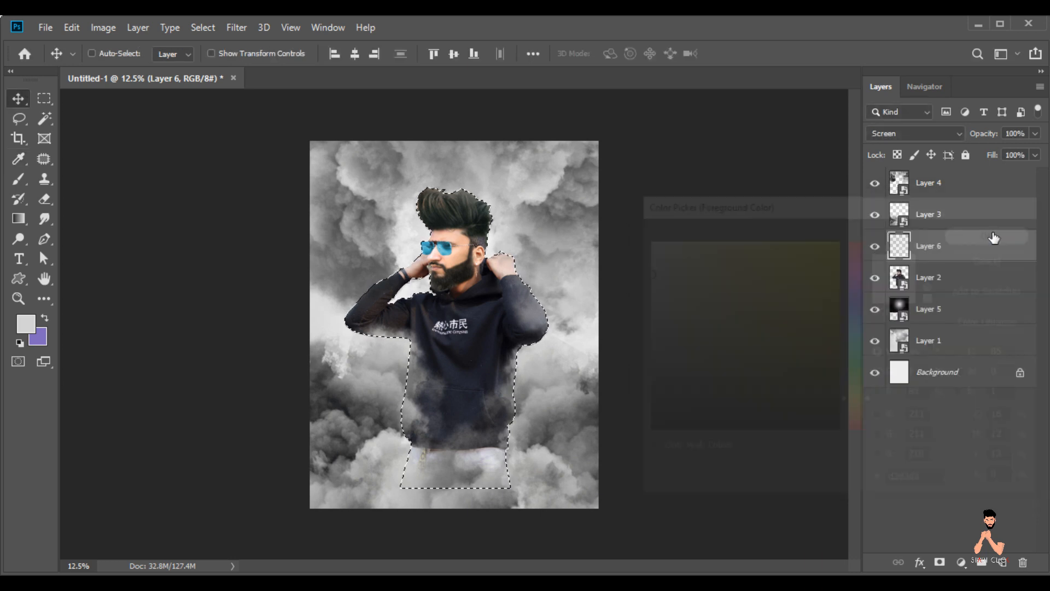
Paint a light rim on Layer 6 along the man's raised sleeve, using a soft 400 px brush at 30% opacity
left_click(18, 179)
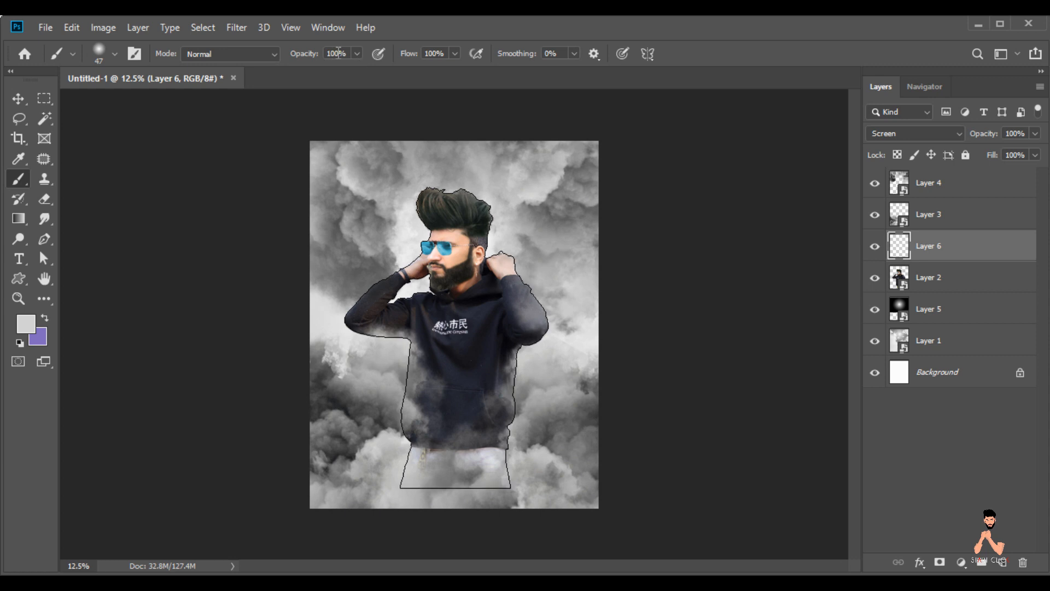
type("30")
right_click(436, 250)
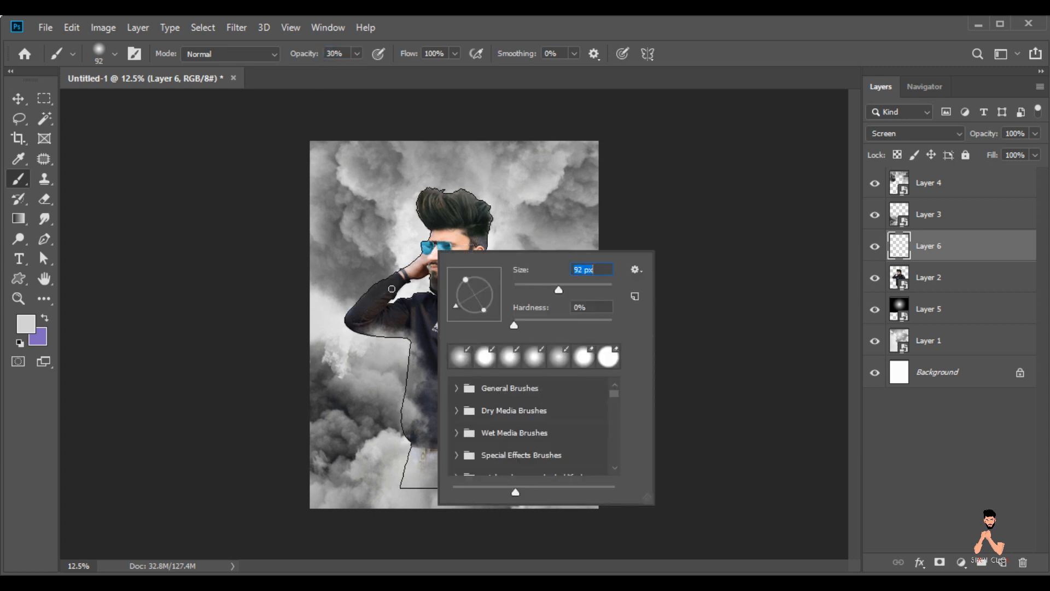
type("400")
key("Return")
key("ctrl+plus")
key("ctrl+plus")
key("ctrl+plus")
mouse_move(230, 195)
left_mouse_down()
mouse_move(140, 300)
mouse_move(226, 195)
mouse_move(255, 185)
mouse_move(203, 223)
left_mouse_up()
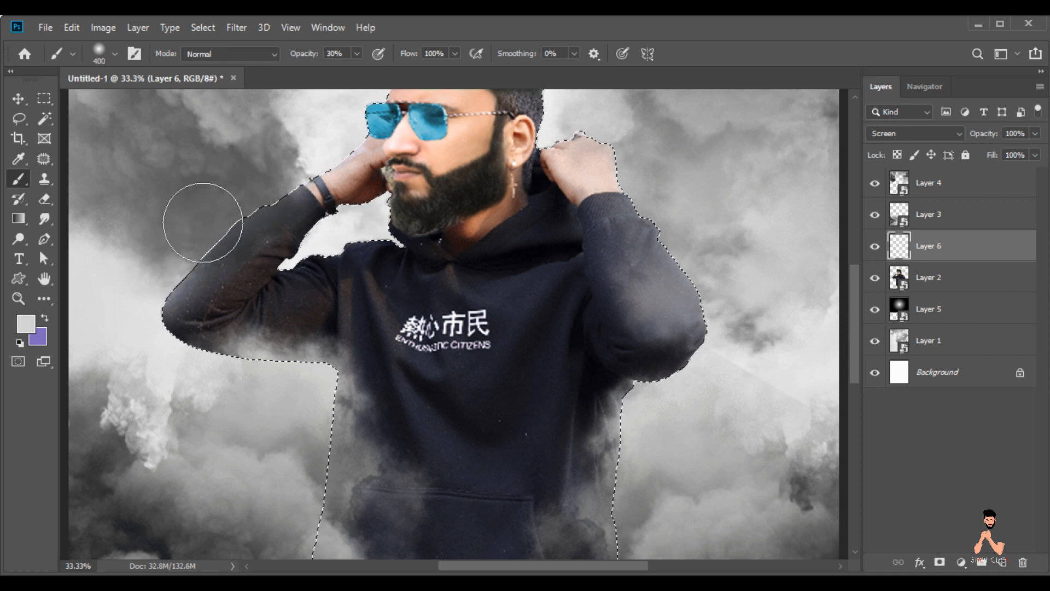
left_click(875, 247)
left_click(875, 247)
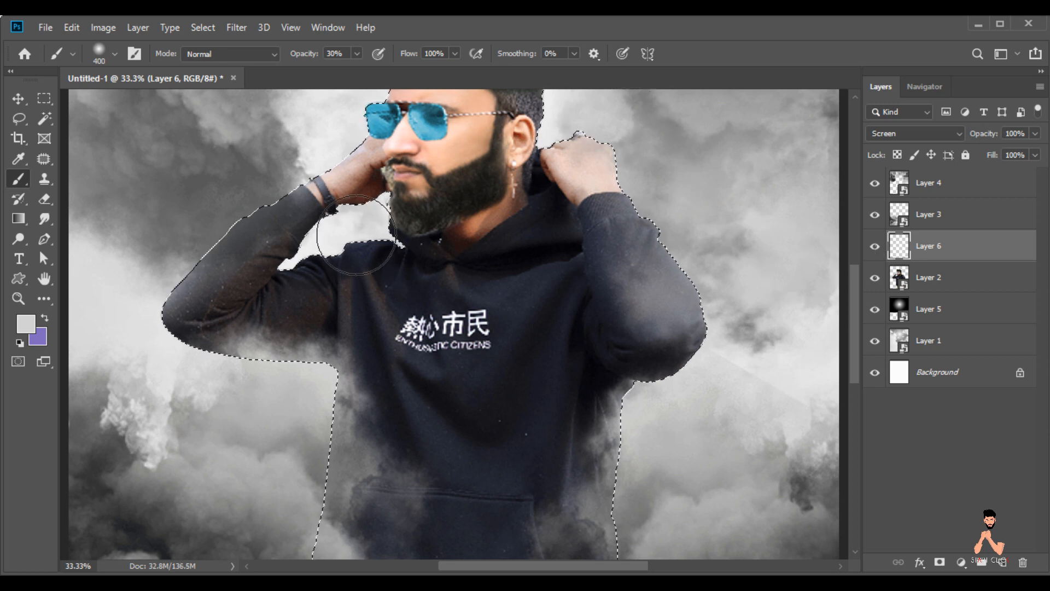
Paint further edge light on Layer 6 around the man with soft brushes of 200 and 500 px, and deselect his outline
key("bracketleft")
key("bracketleft")
key("bracketleft")
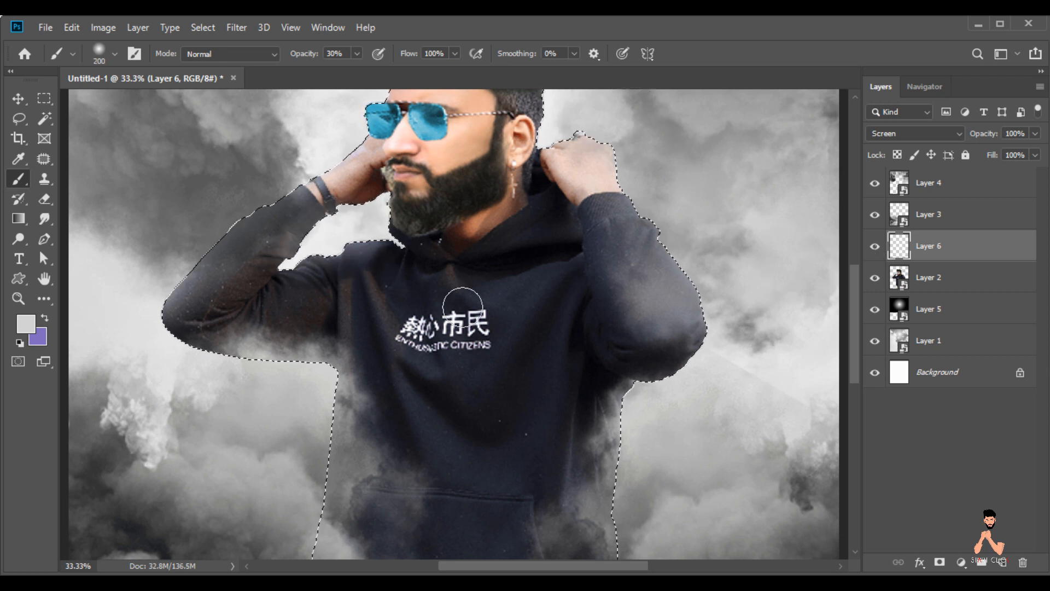
left_click_drag(849, 343, 855, 293)
key("bracketright")
key("bracketright")
key("bracketright")
key("bracketright")
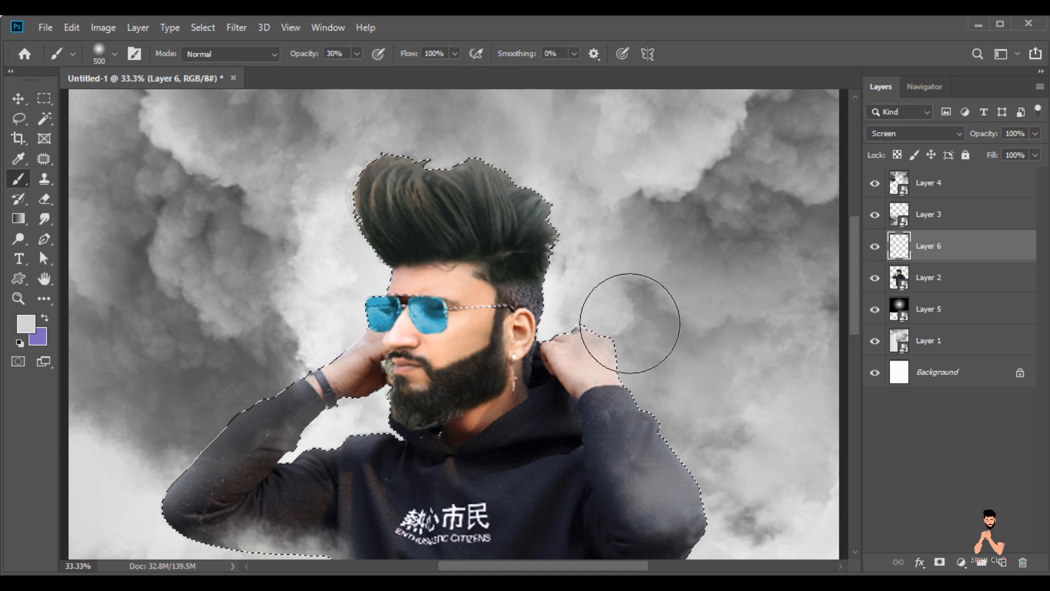
left_click_drag(855, 277, 865, 342)
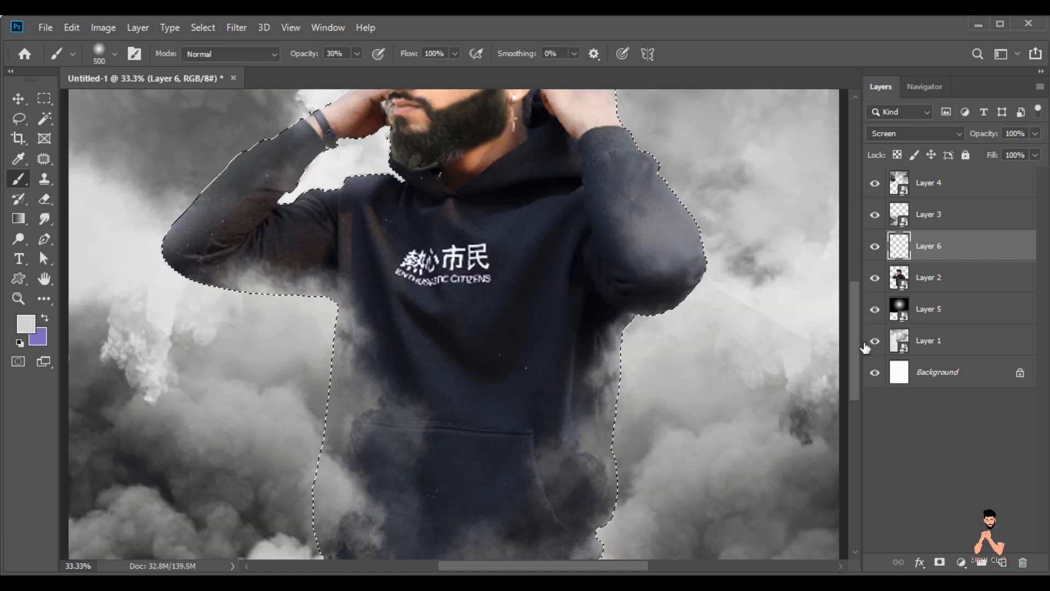
key("ctrl+minus")
key("ctrl+minus")
key("ctrl+minus")
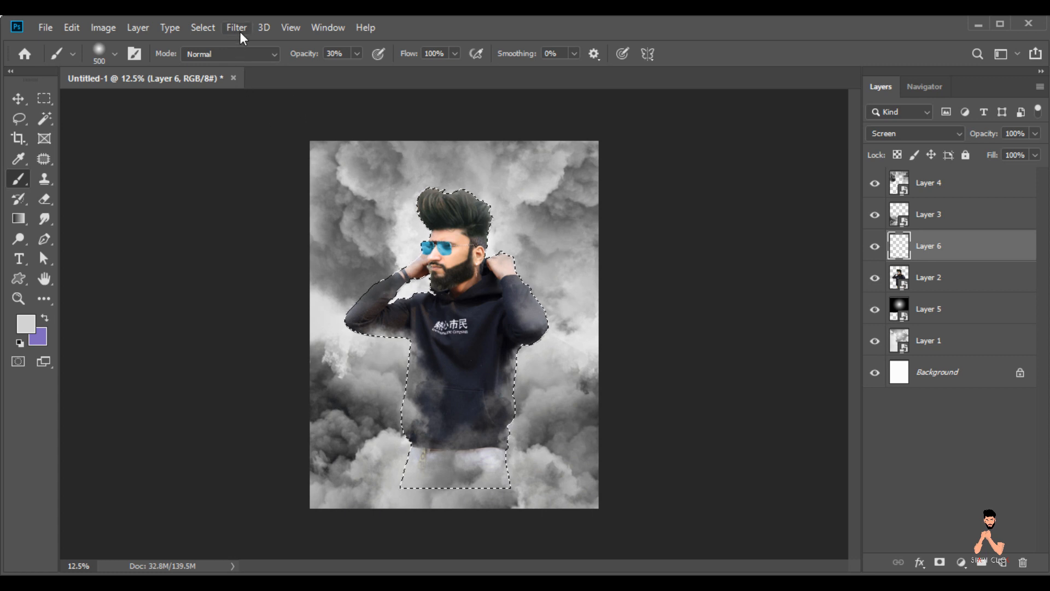
left_click(205, 27)
left_click(218, 58)
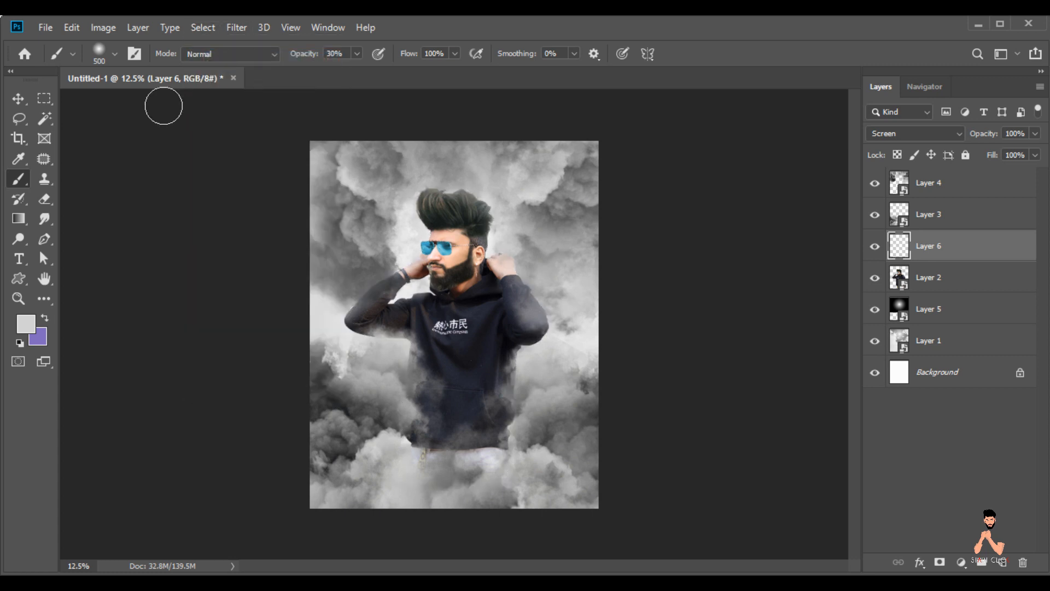
Flatten the image and duplicate the Background layer
left_click(18, 99)
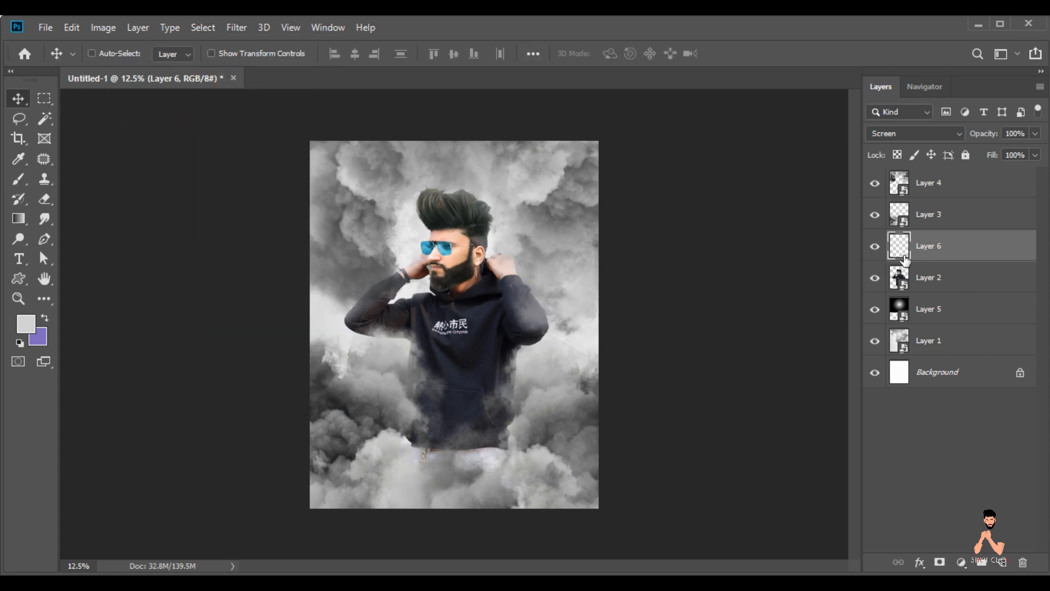
right_click(924, 250)
left_click(773, 488)
left_click_drag(938, 174, 1002, 563)
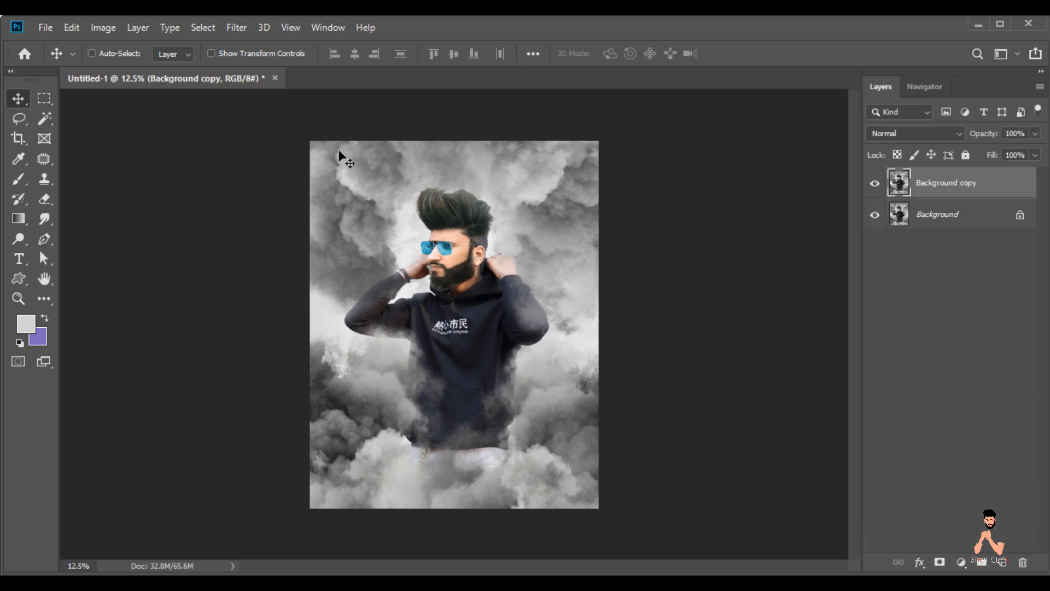
Start the Camera Raw Filter on Background copy with auto tones, then set exposure and whites to 0, shadows +14, blacks -40, and raise the contrast
left_click(236, 30)
left_click(273, 121)
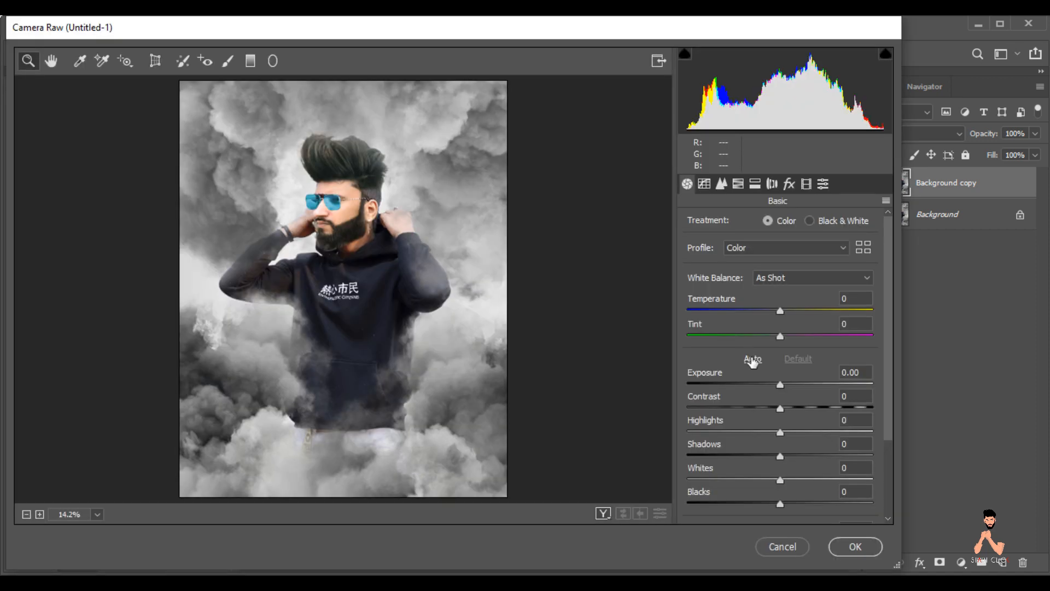
left_click(753, 360)
double_click(781, 384)
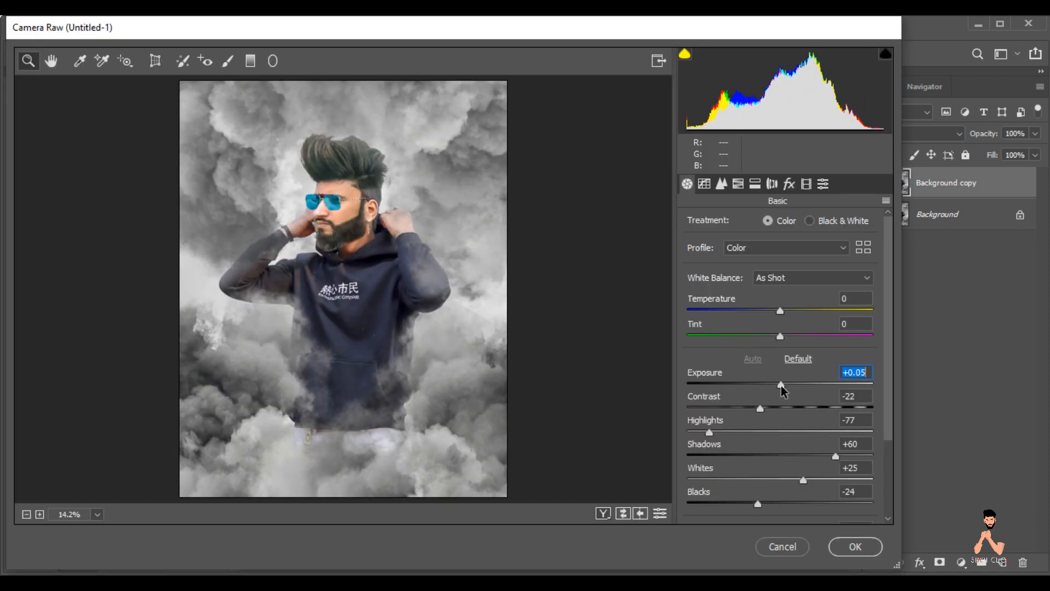
left_click_drag(829, 458, 787, 484)
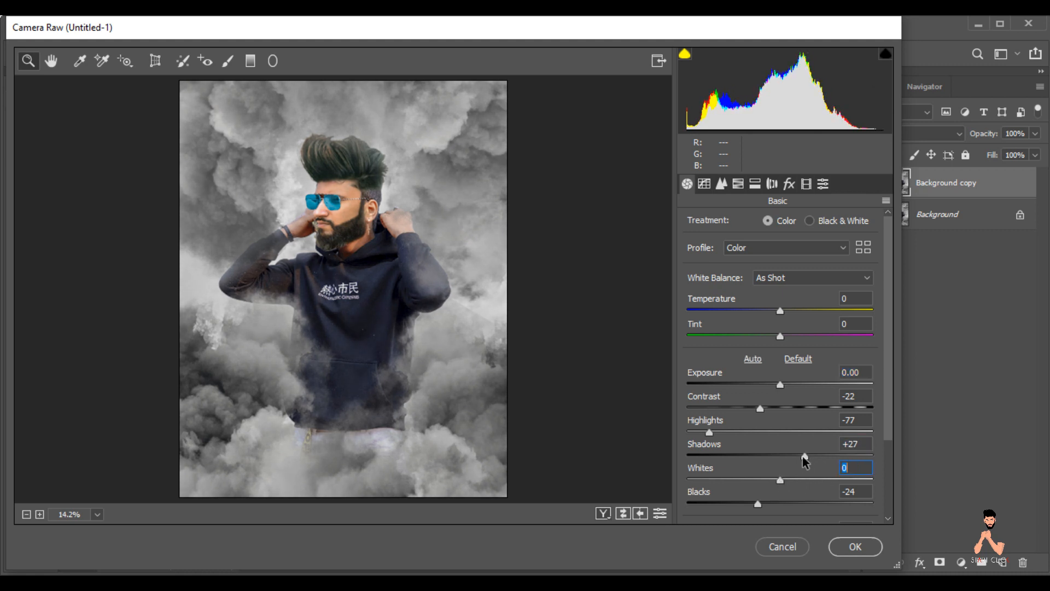
left_click_drag(803, 458, 792, 458)
left_click_drag(759, 504, 744, 504)
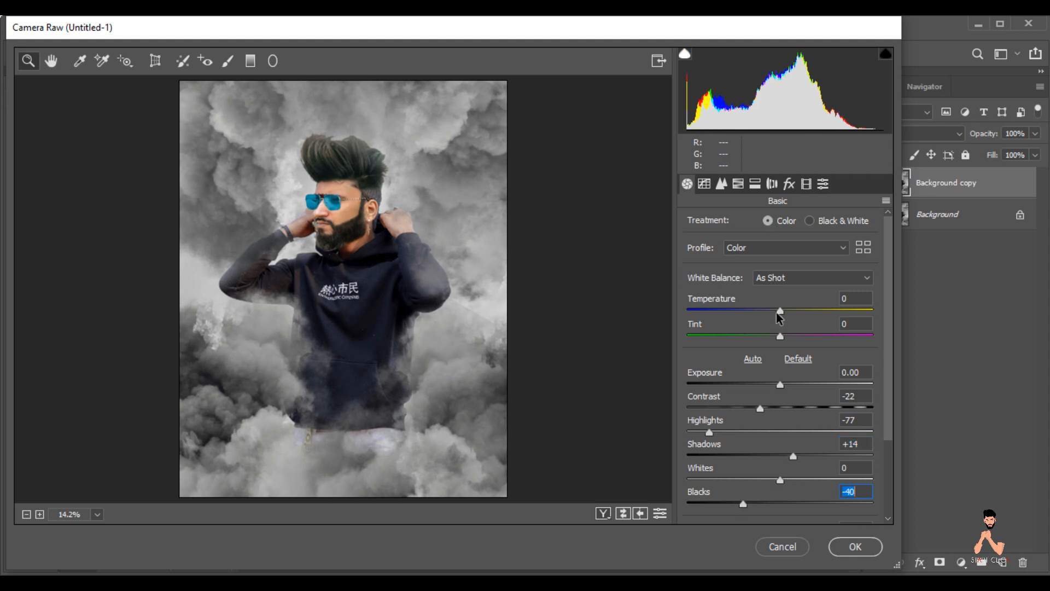
scroll(889, 378, "down", 2)
left_click(783, 362)
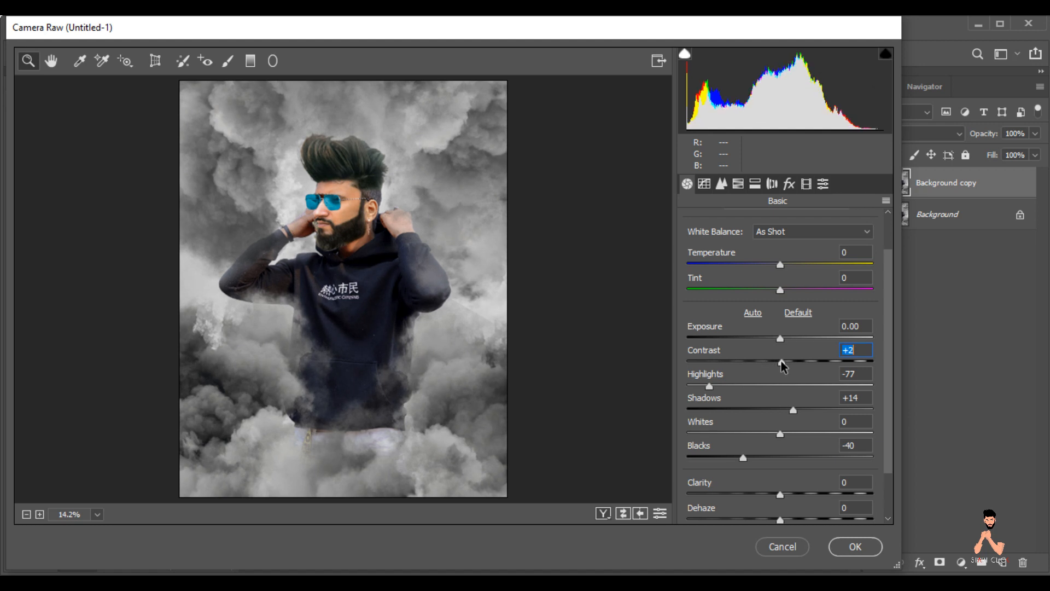
left_click_drag(783, 362, 772, 365)
In the HSL adjustments, set the oranges' luminance to +22 and saturation to -25, and the blues' saturation to -35
left_click(738, 184)
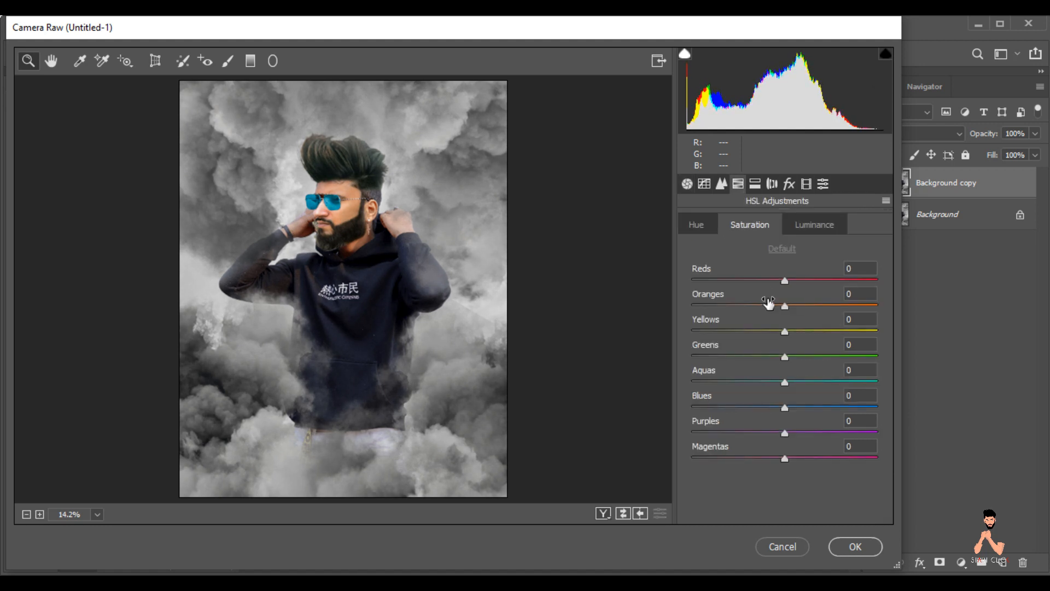
left_click(808, 228)
left_click_drag(786, 310, 808, 311)
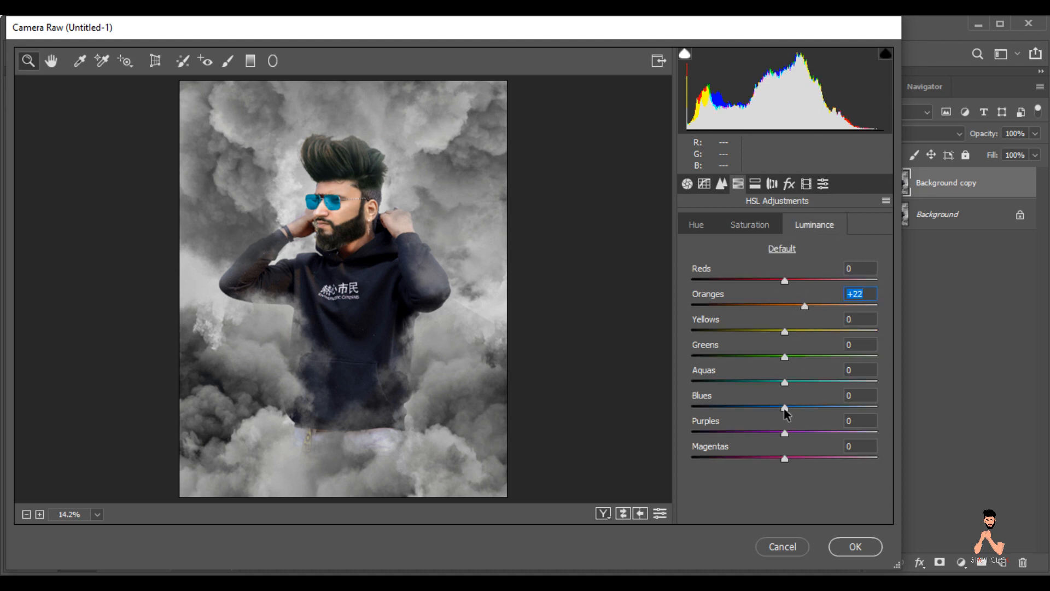
left_click(764, 233)
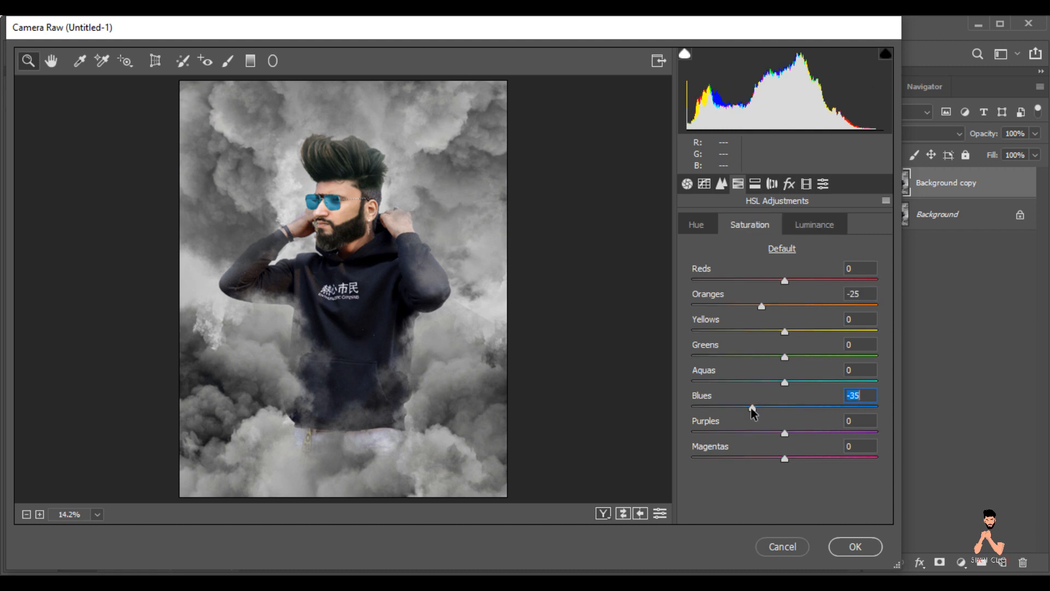
left_click(813, 228)
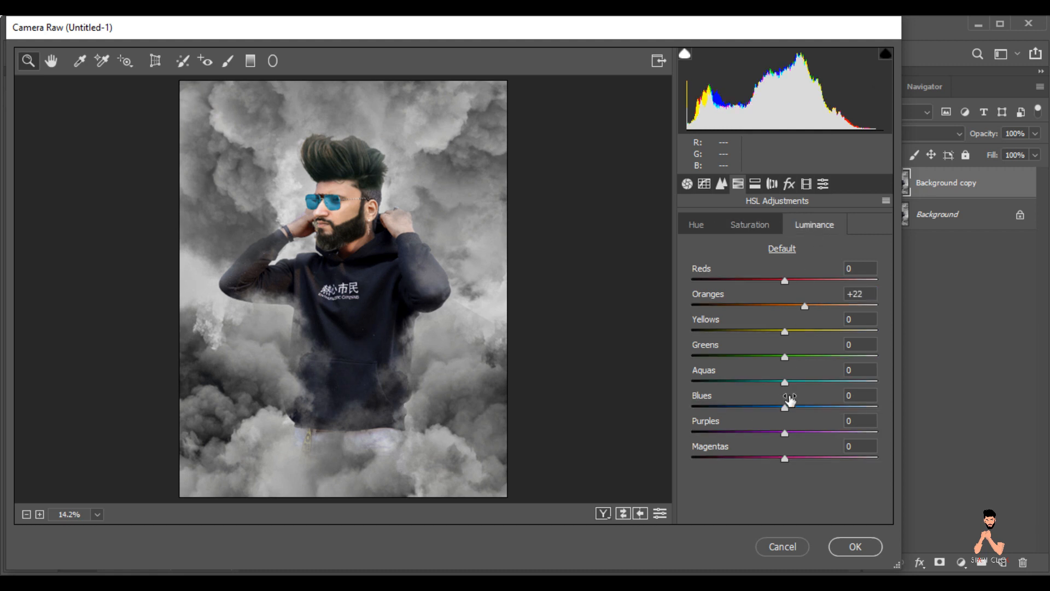
Add a post-crop vignette with amount -19 and apply the Camera Raw adjustments
left_click(789, 184)
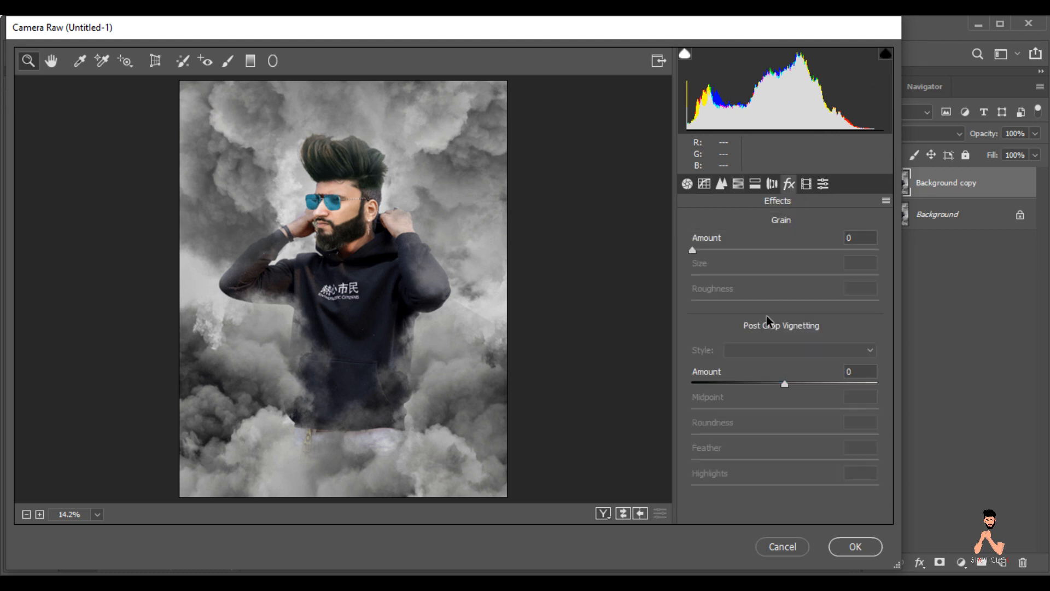
left_click_drag(785, 385, 769, 387)
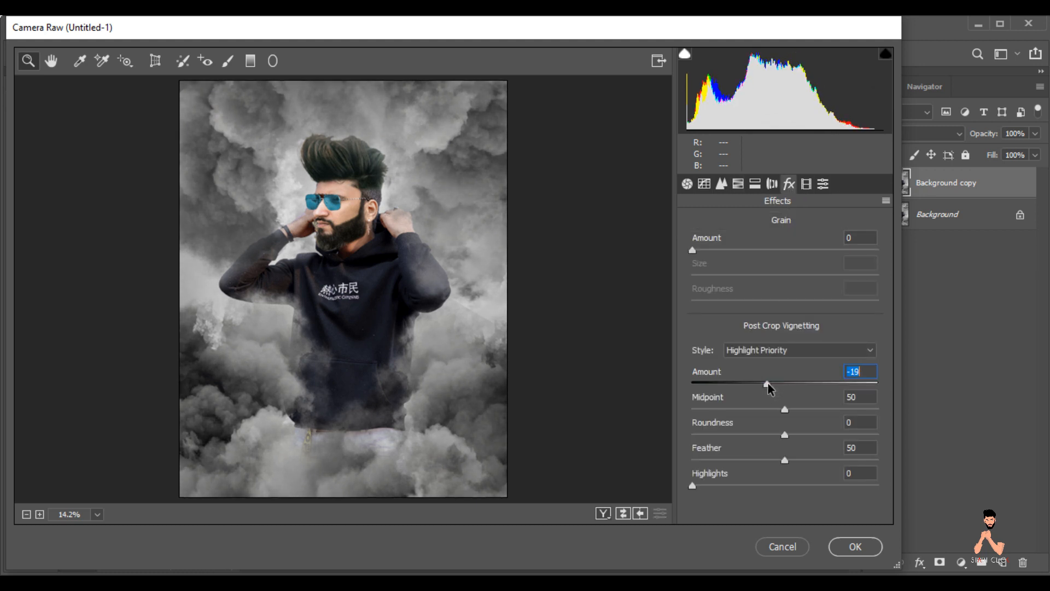
left_click(844, 545)
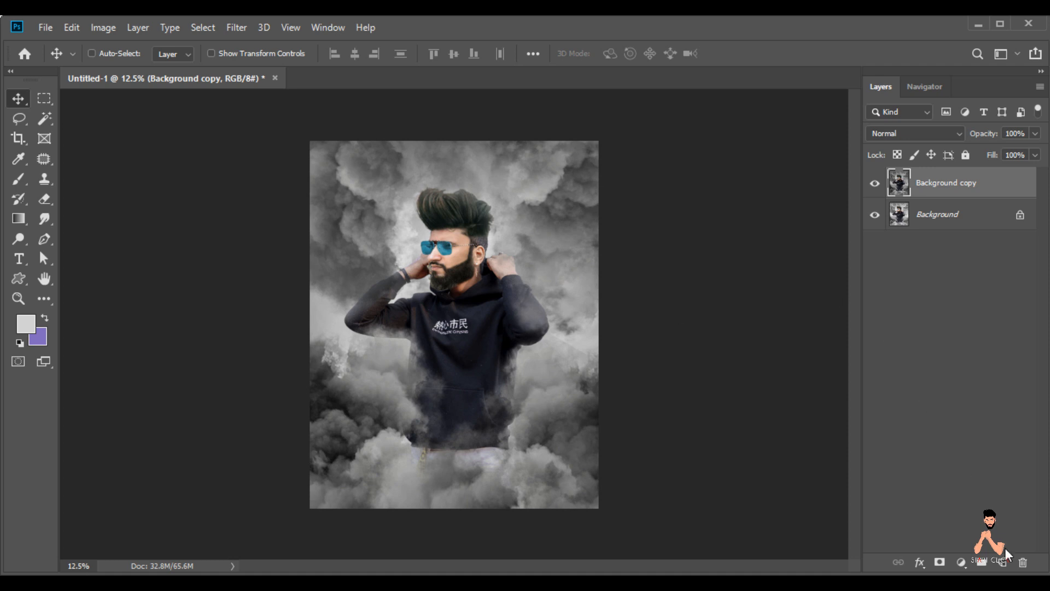
Add a new layer above Background copy in Overlay blend mode and fill it with neutral gray
left_click(1002, 563)
left_click(895, 133)
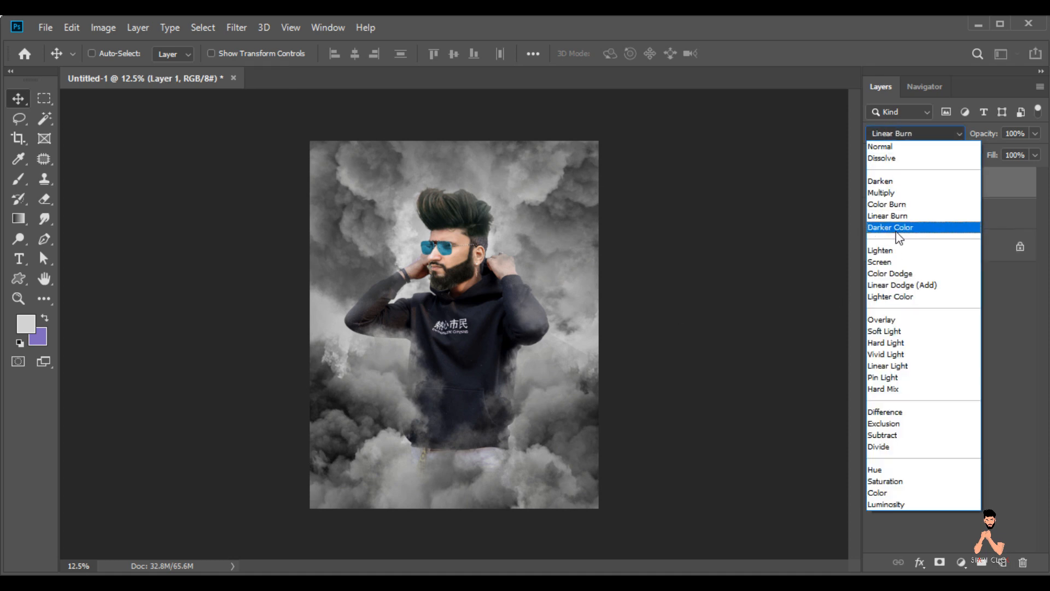
left_click(892, 319)
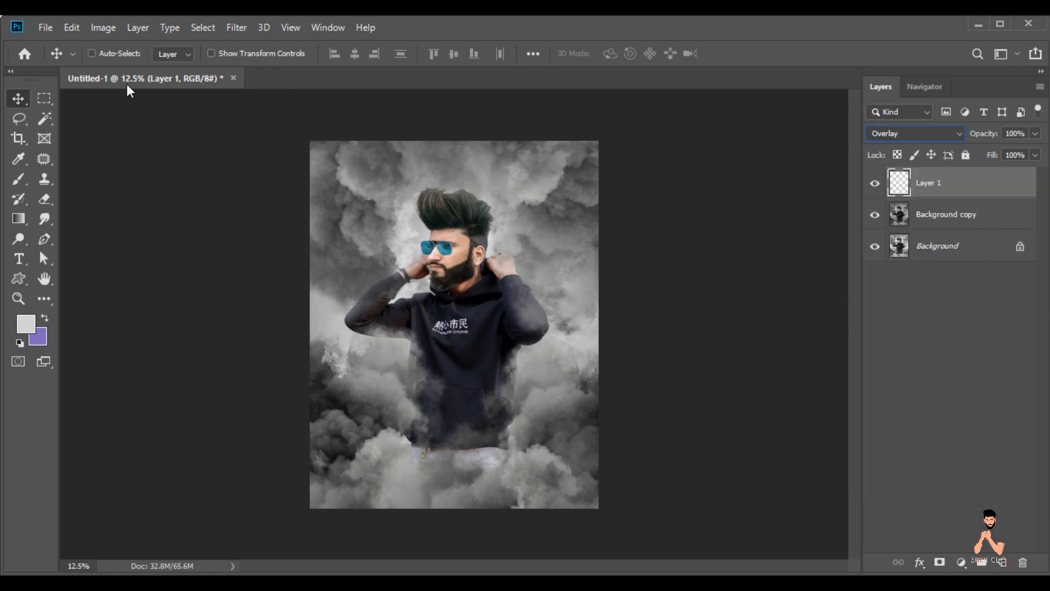
left_click(73, 27)
left_click(125, 262)
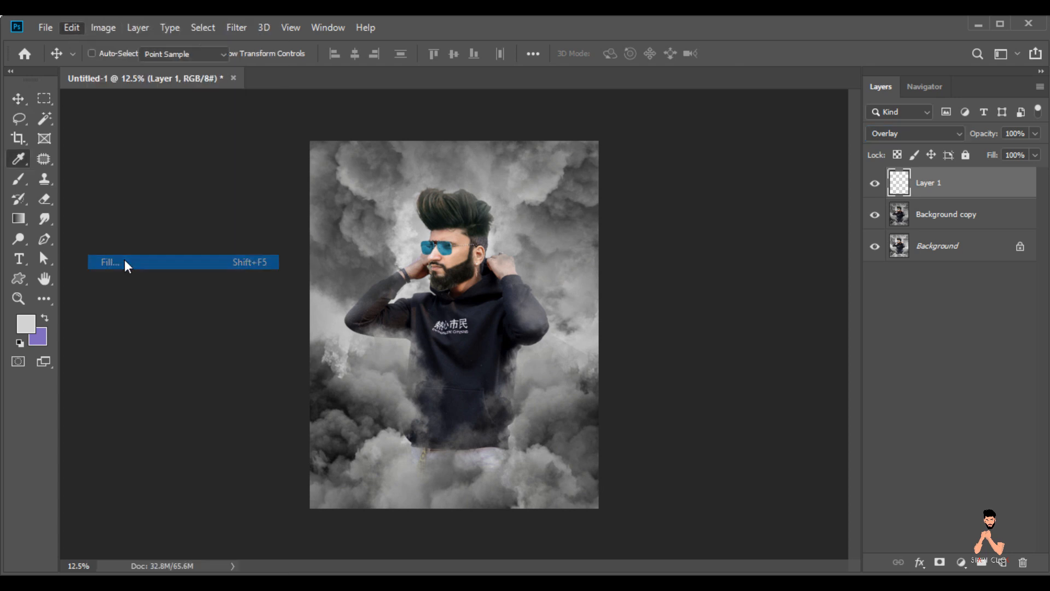
left_click(622, 152)
key("v")
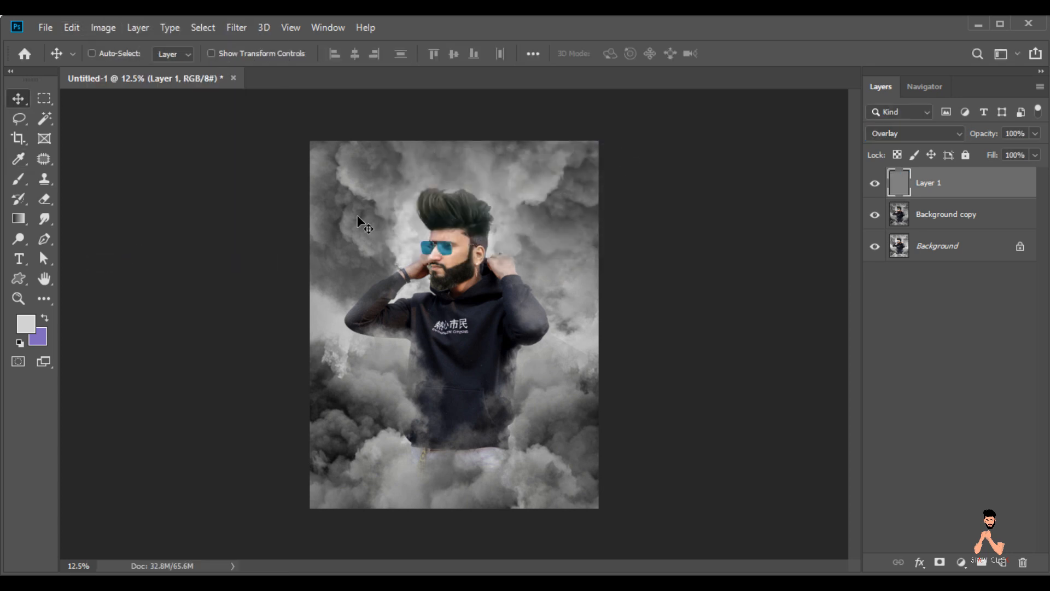
Darken the hoodie's folds and shadows on the gray Overlay layer with the Burn tool at 30% midtone exposure
left_click(20, 241)
left_click(62, 254)
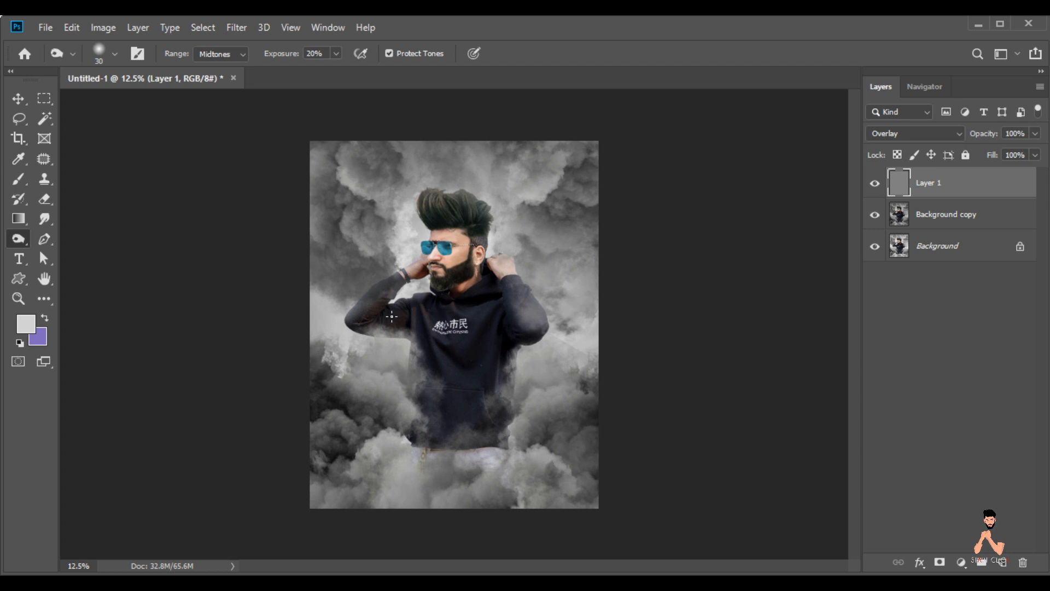
key("ctrl+plus")
key("ctrl+plus")
key("ctrl+plus")
key("ctrl+plus")
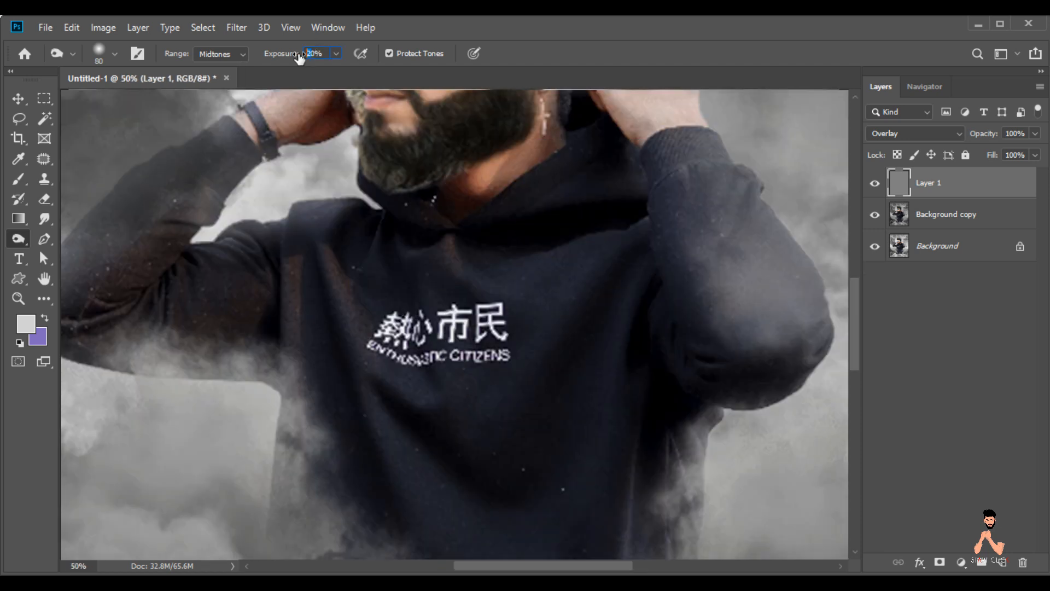
scroll(854, 364, "down", 2)
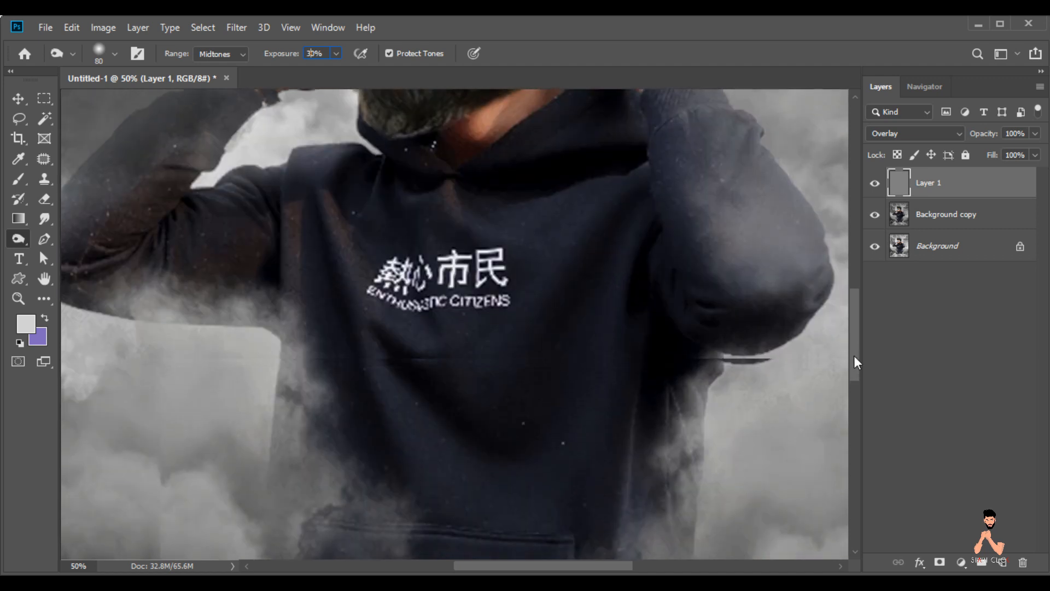
left_click_drag(552, 363, 632, 248)
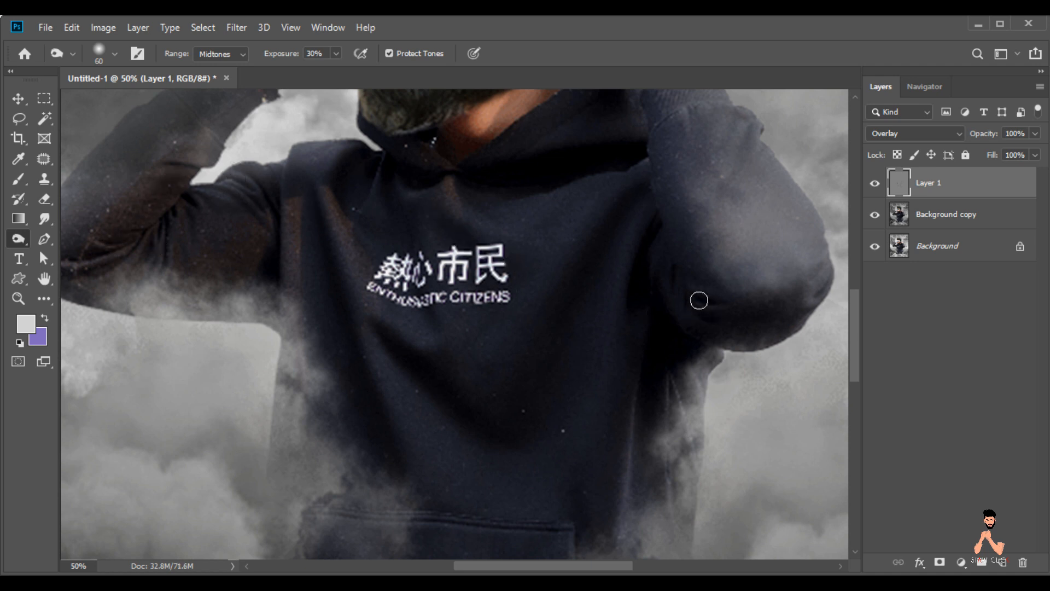
scroll(699, 300, "up", 5)
left_click_drag(855, 310, 870, 394)
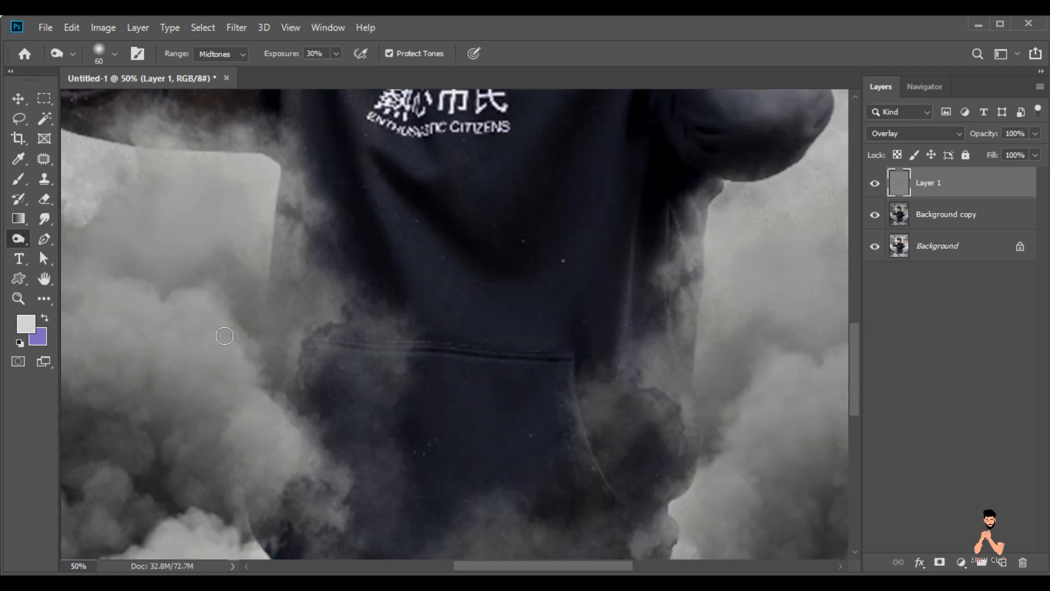
Brighten the highlights of the hoodie's torso on the gray layer with the Dodge tool, using an 80 px brush at 30% midtone exposure
right_click(15, 243)
left_click(79, 238)
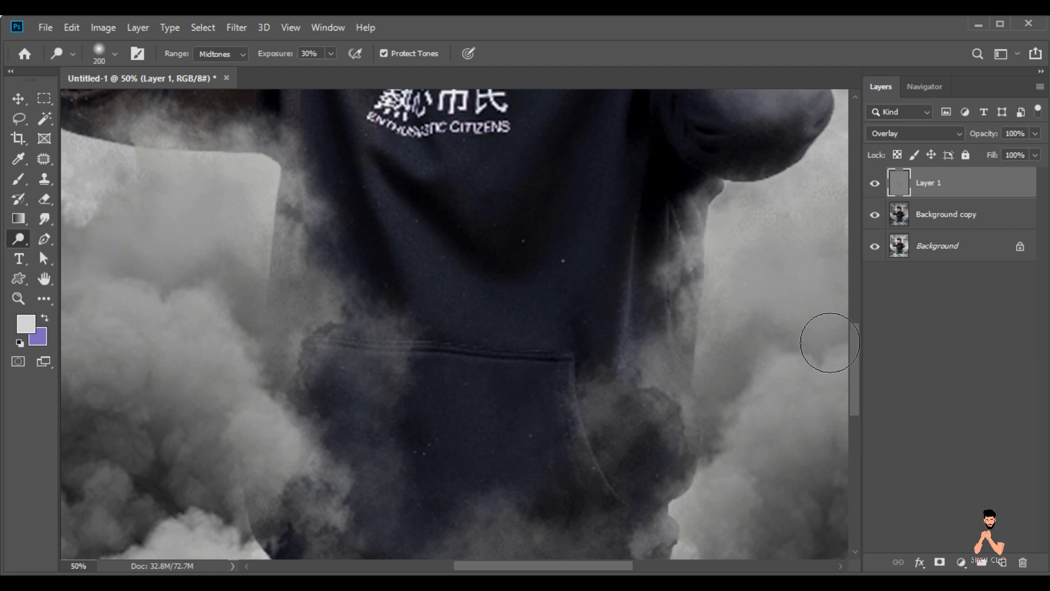
left_click_drag(857, 350, 852, 316)
right_click(449, 347)
left_click(580, 360)
left_click(499, 245)
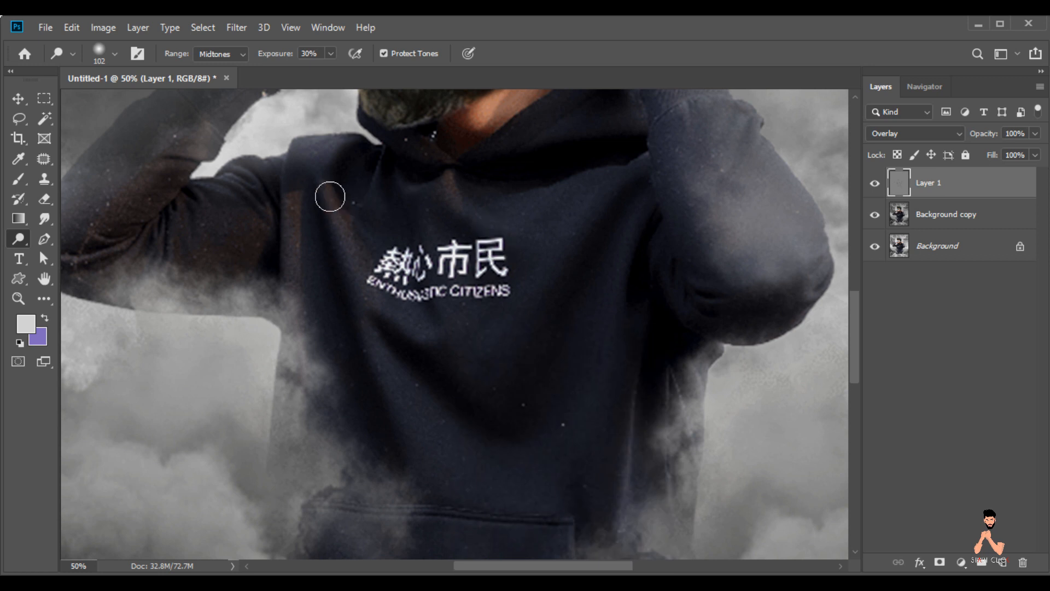
key("bracketleft")
key("bracketleft")
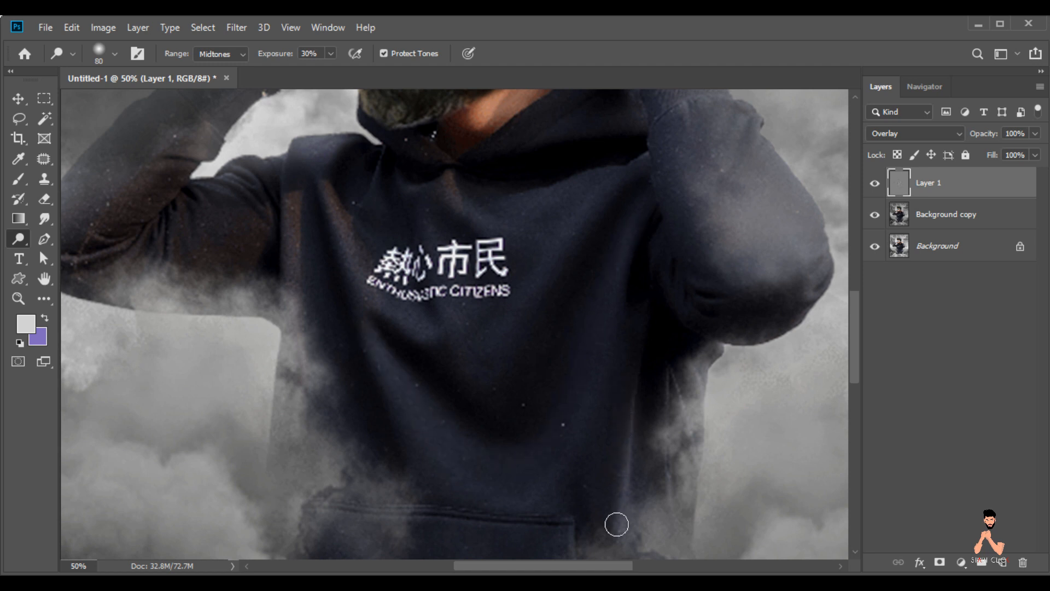
scroll(488, 480, "down", 3)
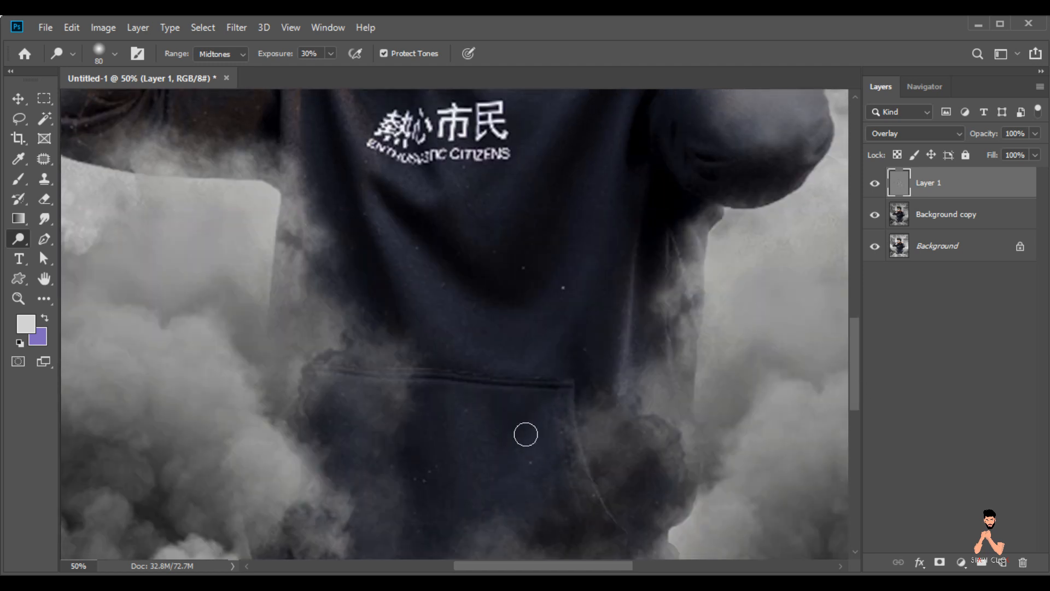
Dodge the highlights on the man's upper body and face on the gray layer
left_click_drag(855, 398, 855, 331)
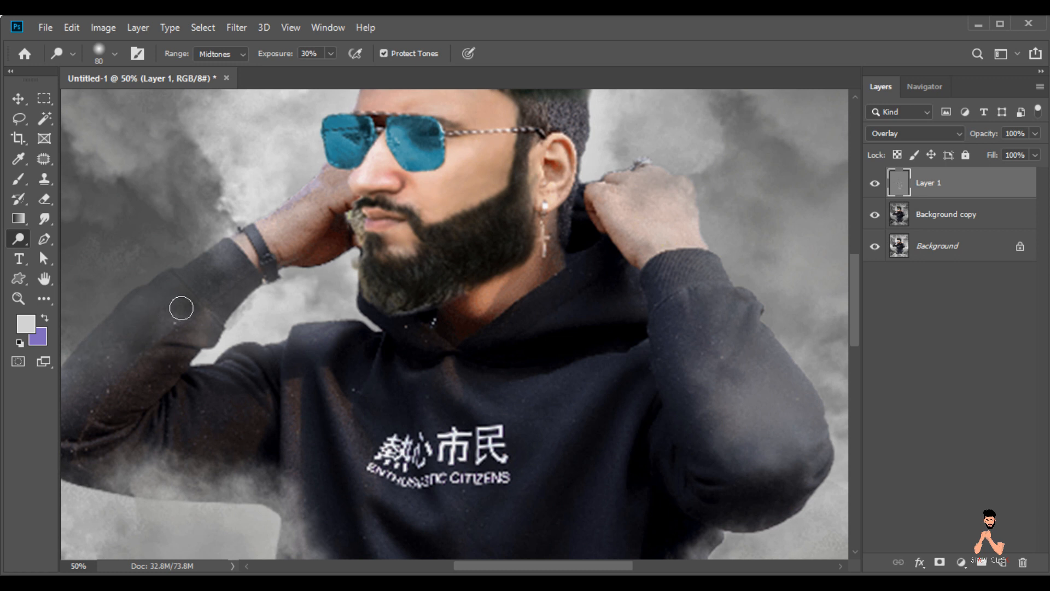
mouse_move(460, 160)
left_mouse_down()
mouse_move(444, 210)
mouse_move(479, 167)
left_mouse_up()
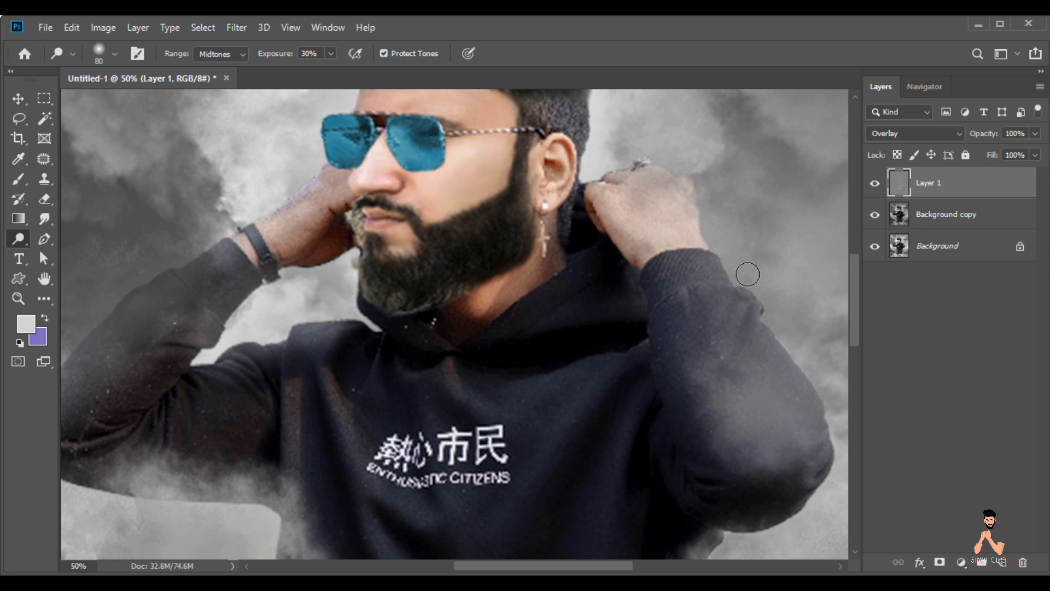
scroll(349, 173, "up", 2)
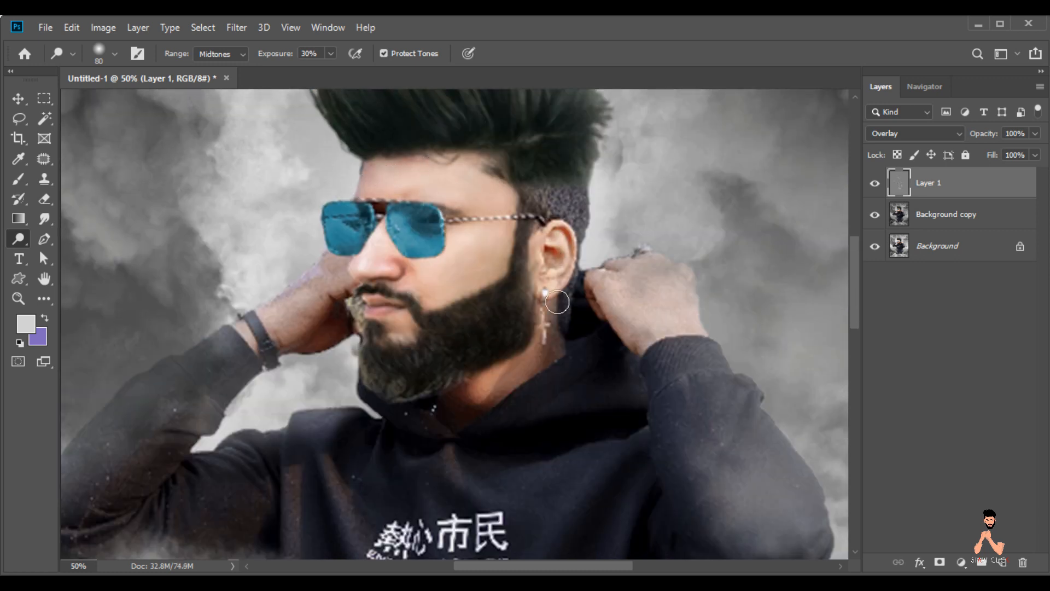
scroll(553, 328, "down", 4)
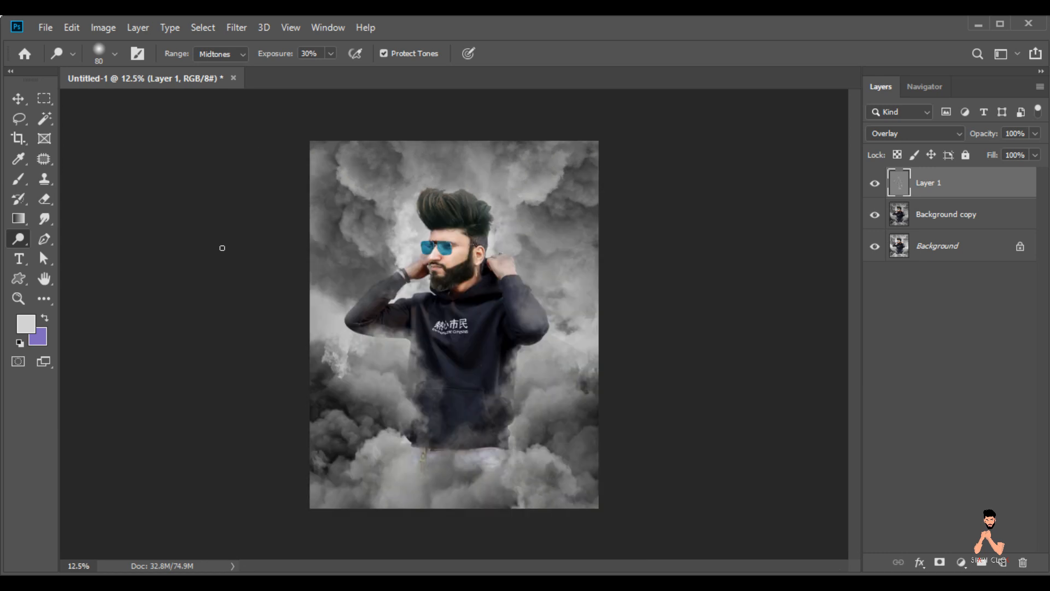
Merge the gray dodge-and-burn layer down into Background copy
left_click(22, 101)
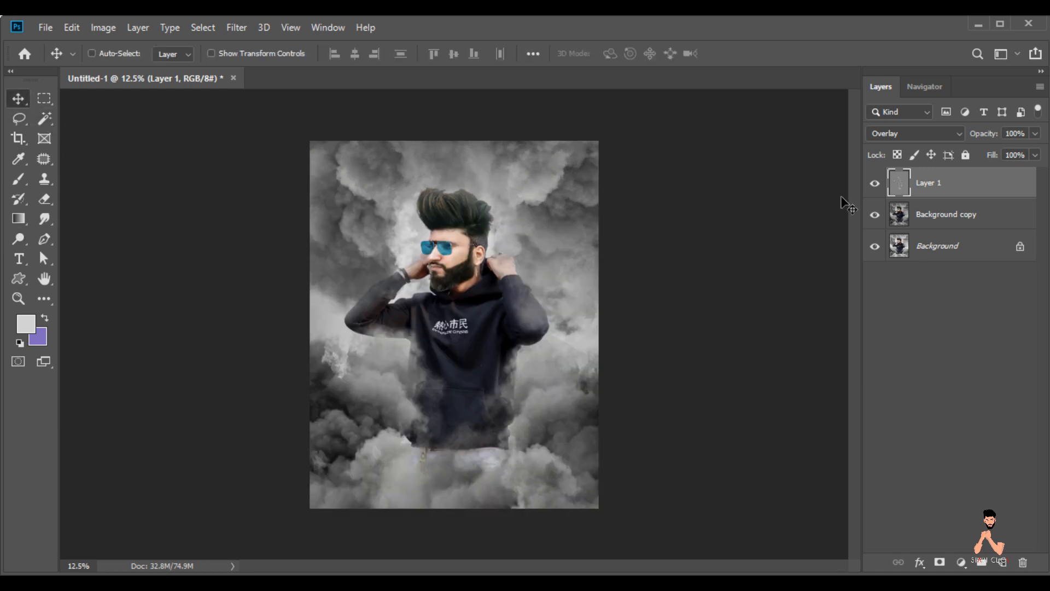
right_click(930, 187)
left_click(765, 471)
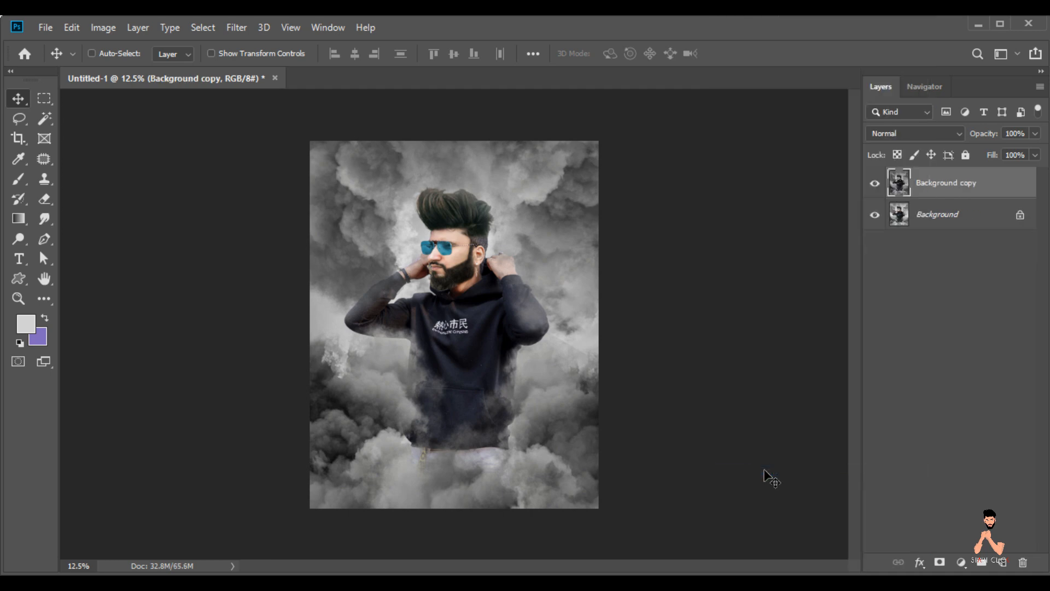
Open 14-39-07-Particales-smoke.png and bring its layer into the Untitled-1 composite as a smart object
left_click(391, 583)
left_click_drag(337, 201, 423, 81)
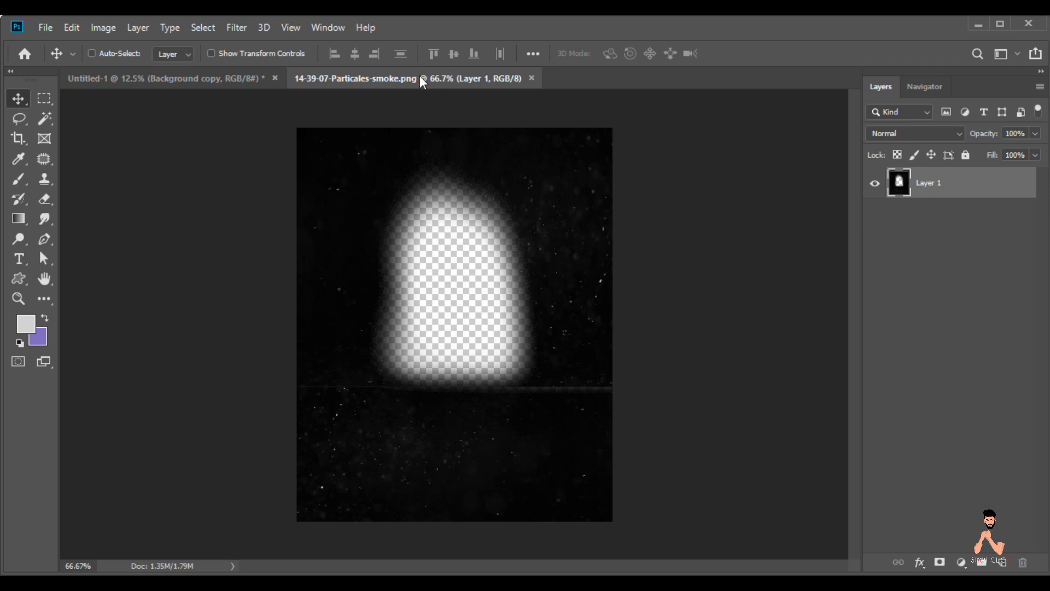
right_click(920, 191)
left_click(811, 229)
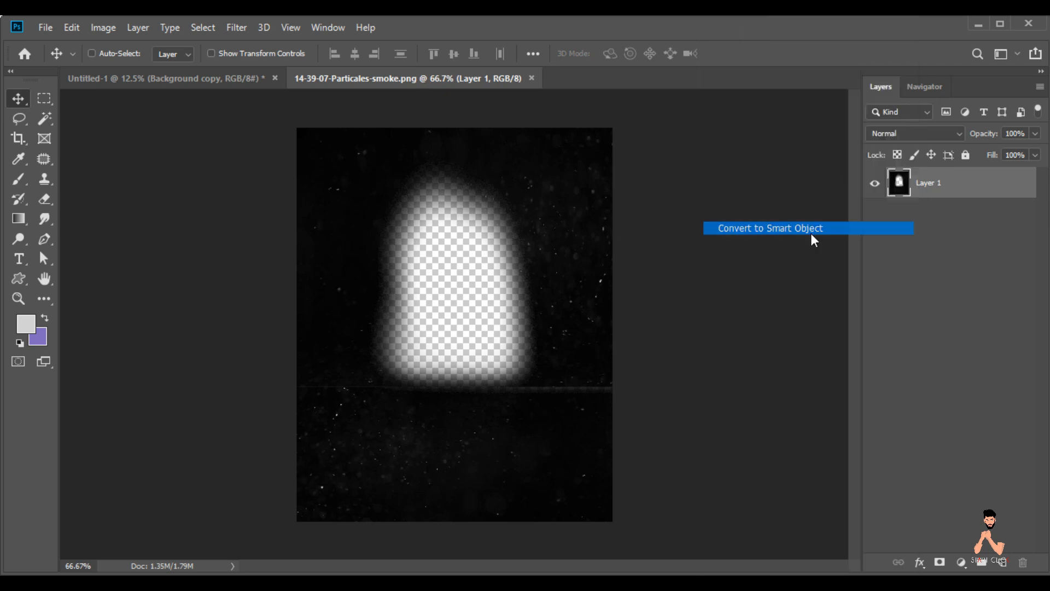
left_click_drag(202, 85, 474, 289)
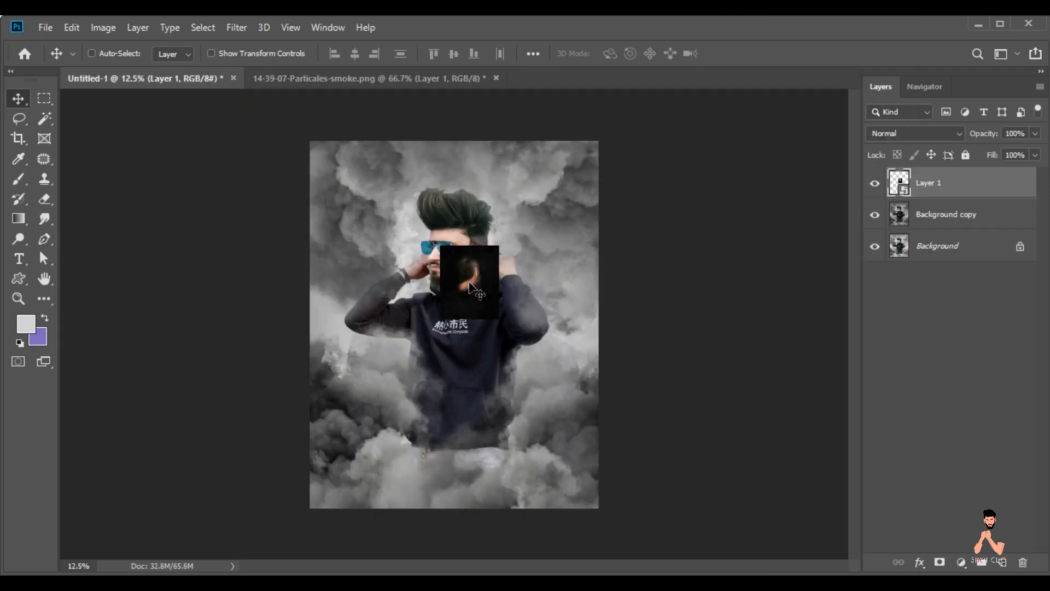
Scale the particle layer to cover the whole canvas, about 156% wide and 159% high, and set its blend mode to Screen
left_click(76, 32)
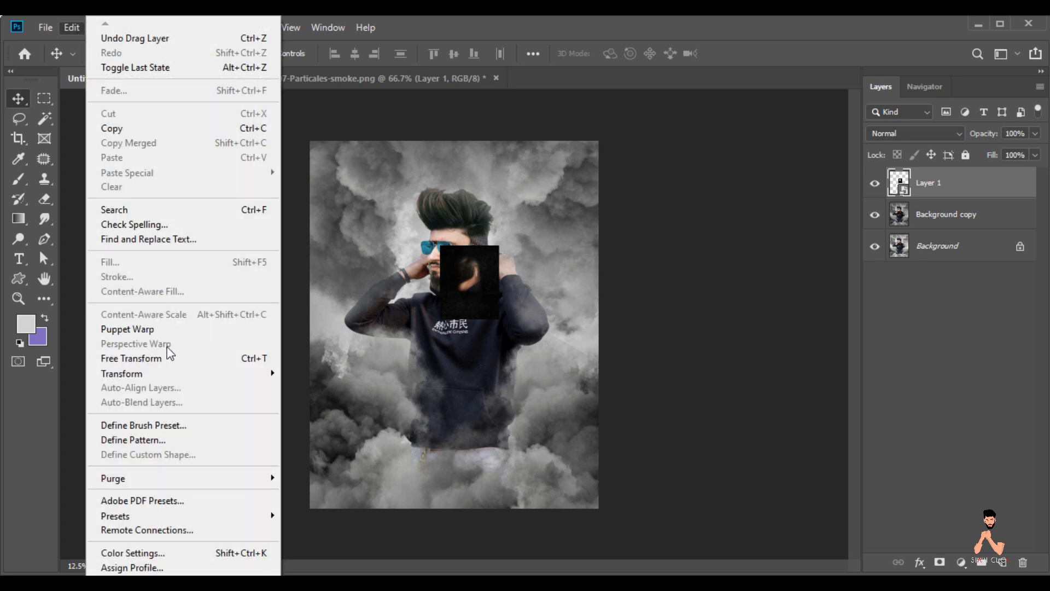
left_click(184, 351)
left_click_drag(351, 59, 458, 110)
left_click_drag(441, 168, 432, 201)
left_click_drag(452, 139, 453, 145)
left_click_drag(606, 325, 601, 326)
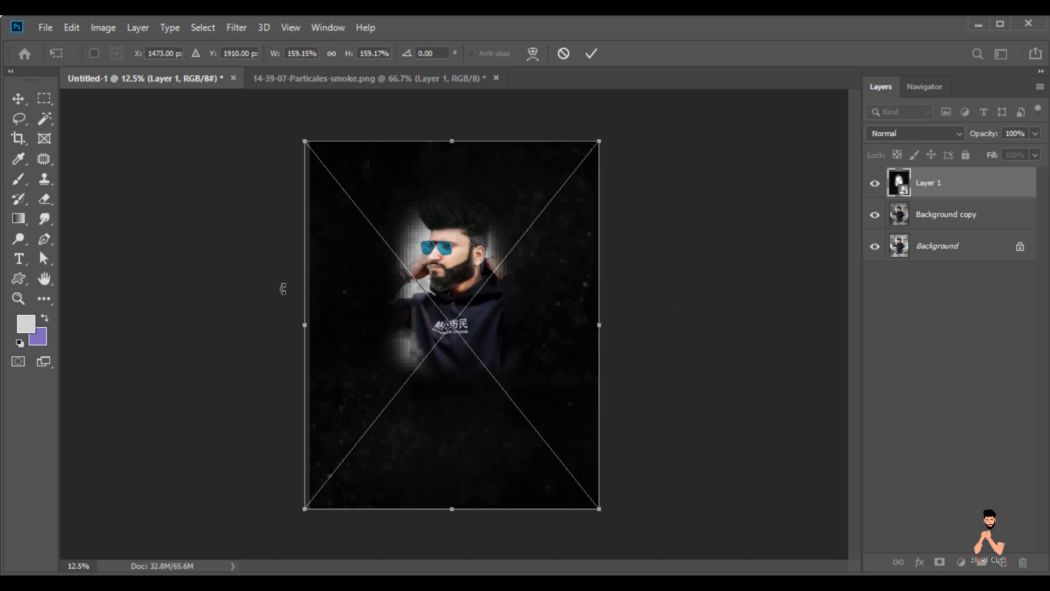
left_click_drag(307, 329, 310, 328)
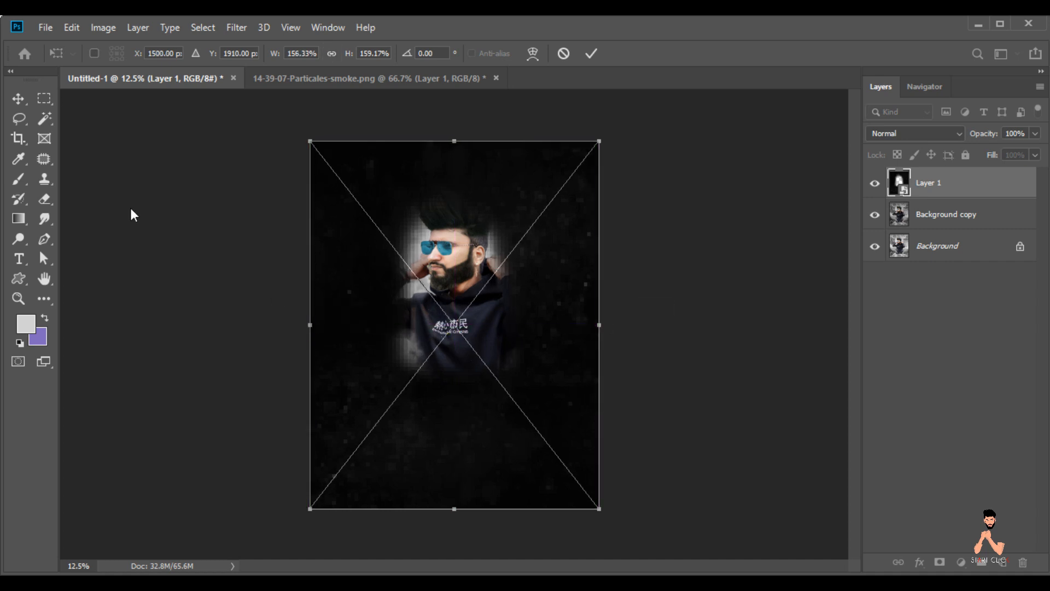
left_click(18, 99)
left_click(903, 133)
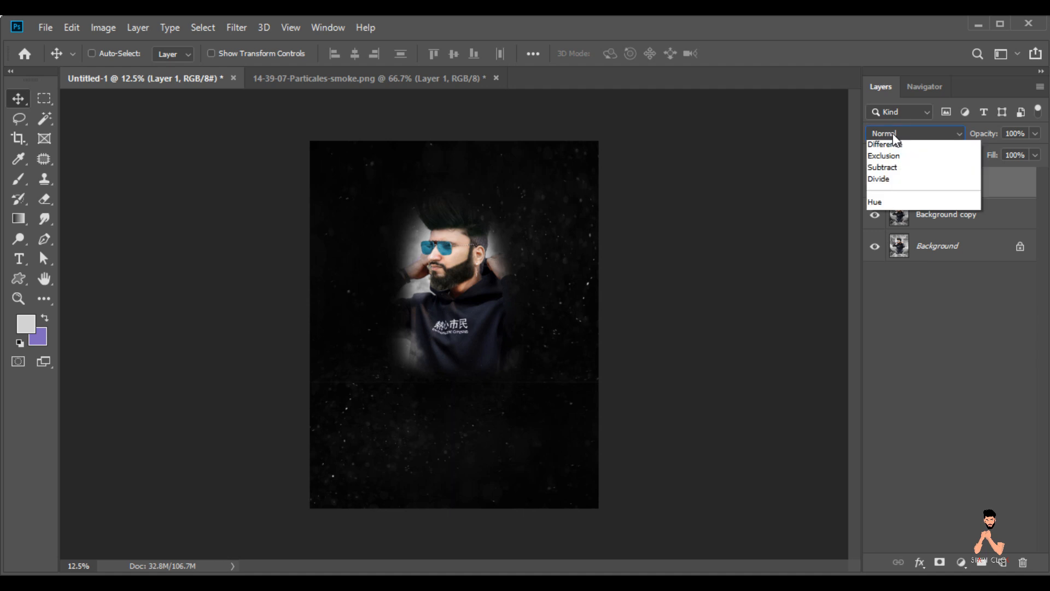
left_click(897, 263)
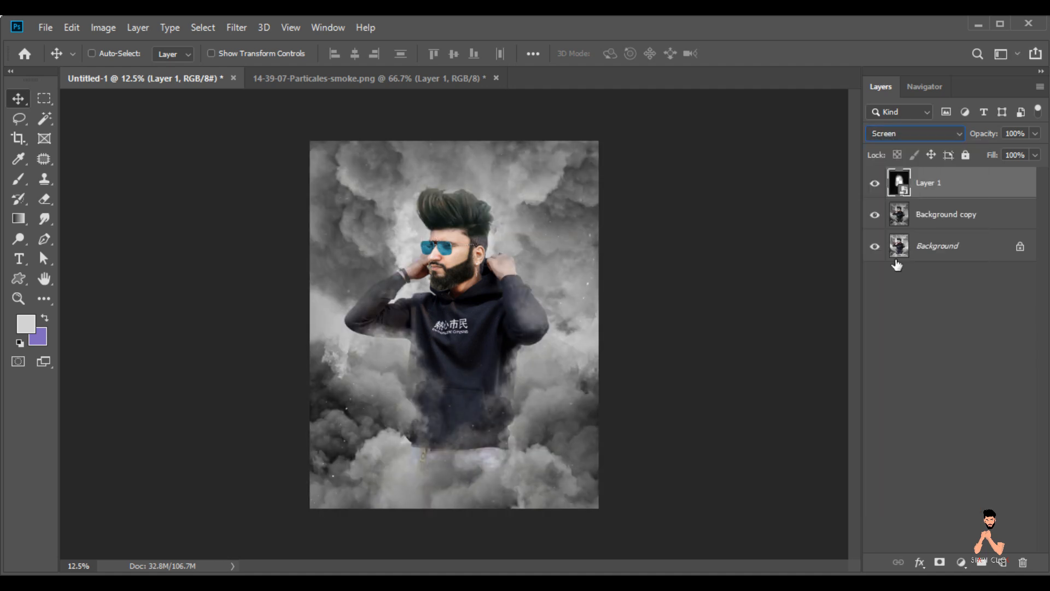
Add a Brightness/Contrast adjustment layer above Background copy with brightness -60
left_click(933, 217)
left_click(961, 563)
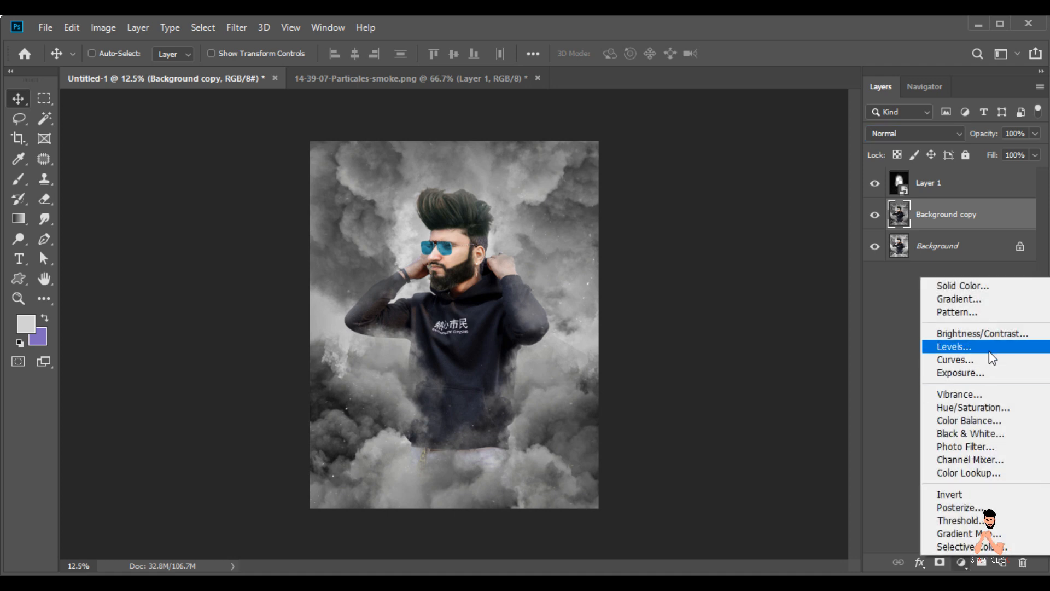
left_click(985, 335)
left_click_drag(752, 244, 724, 244)
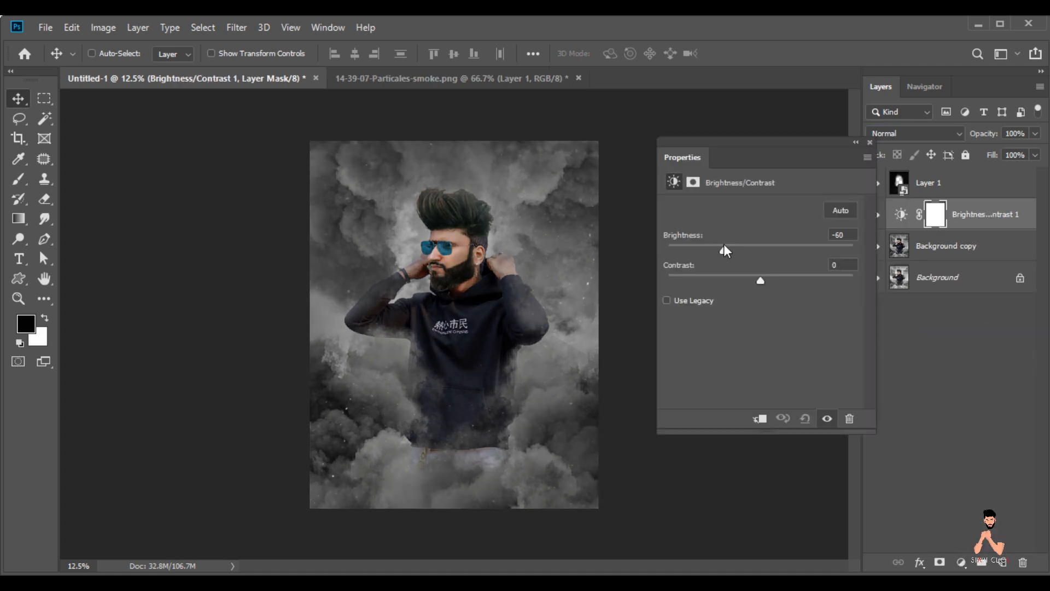
left_click(869, 142)
Paint the adjustment's mask black over the man and image centre with a soft 1900 px brush at 30% opacity, and compare the effect
left_click(18, 180)
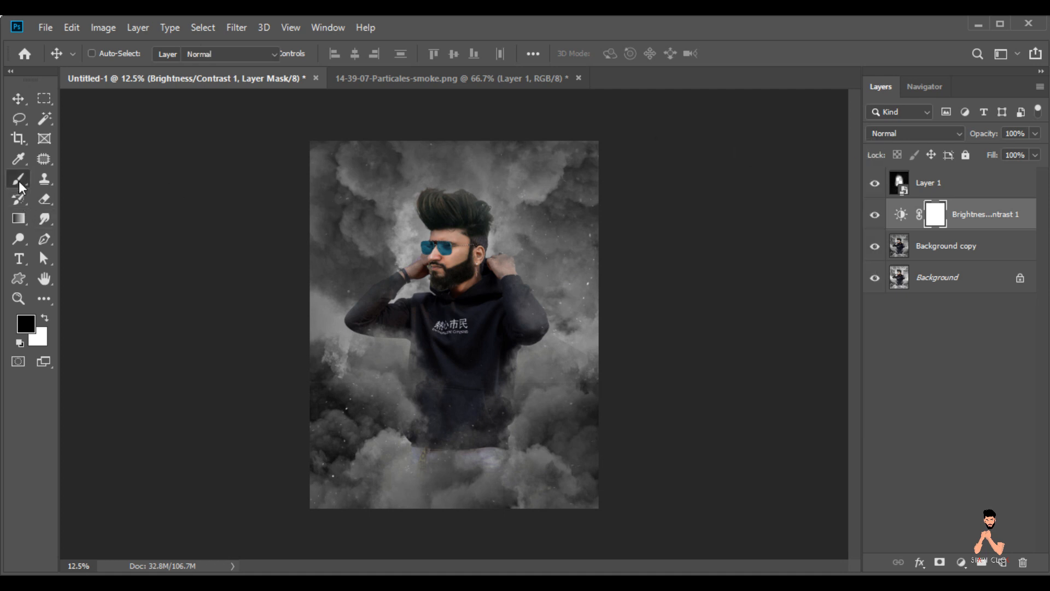
key("bracketright")
key("bracketright")
key("bracketright")
key("bracketright")
key("bracketright")
key("bracketright")
key("bracketright")
key("bracketright")
key("bracketright")
key("bracketright")
key("bracketright")
key("bracketright")
key("bracketright")
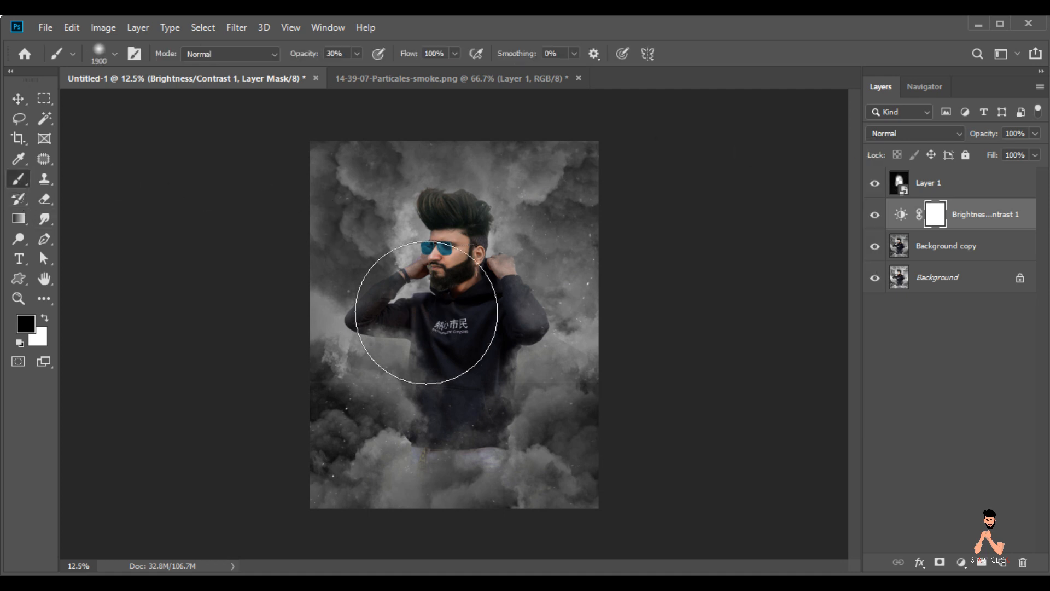
mouse_move(429, 313)
left_mouse_down()
mouse_move(457, 399)
mouse_move(445, 321)
mouse_move(387, 281)
mouse_move(497, 298)
mouse_move(446, 331)
mouse_move(441, 228)
mouse_move(446, 434)
mouse_move(514, 281)
mouse_move(484, 352)
mouse_move(504, 364)
mouse_move(434, 424)
mouse_move(854, 268)
left_mouse_up()
left_click(875, 215)
left_click(874, 215)
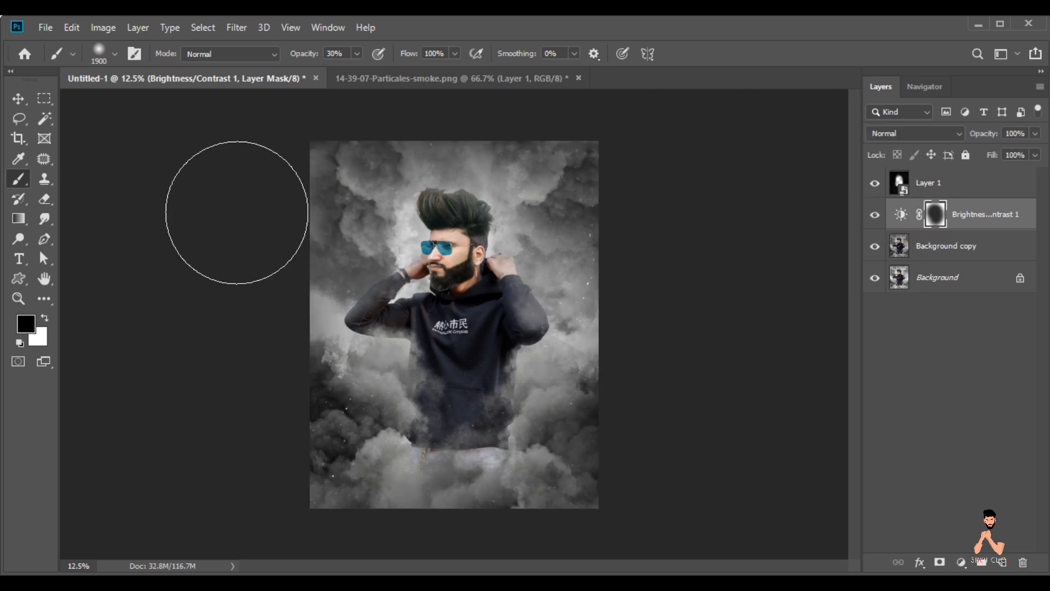
left_click(19, 99)
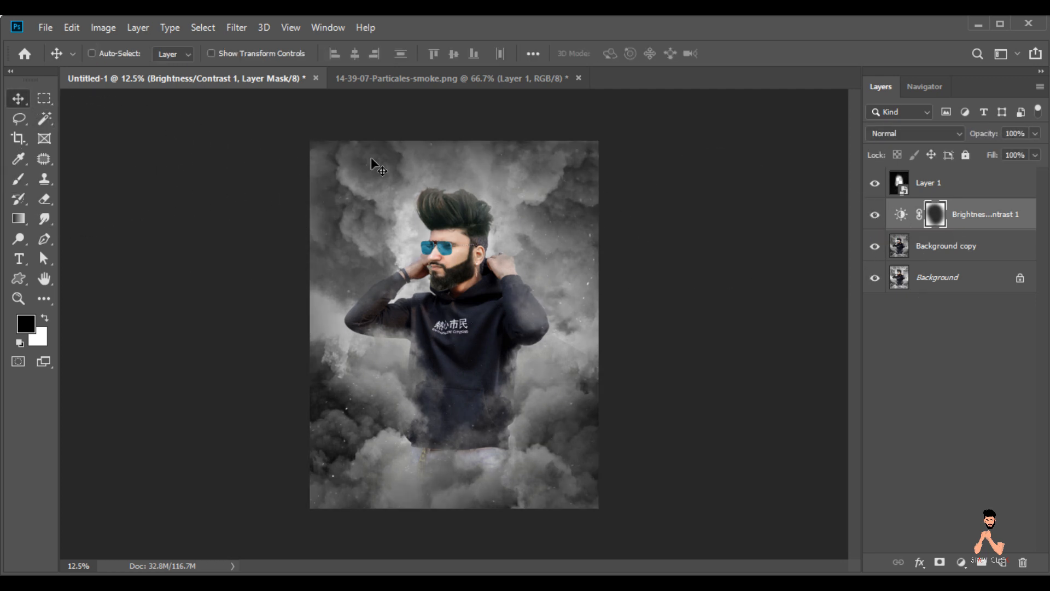
Close the 14-39-07-Particales-smoke.png document
left_click(579, 82)
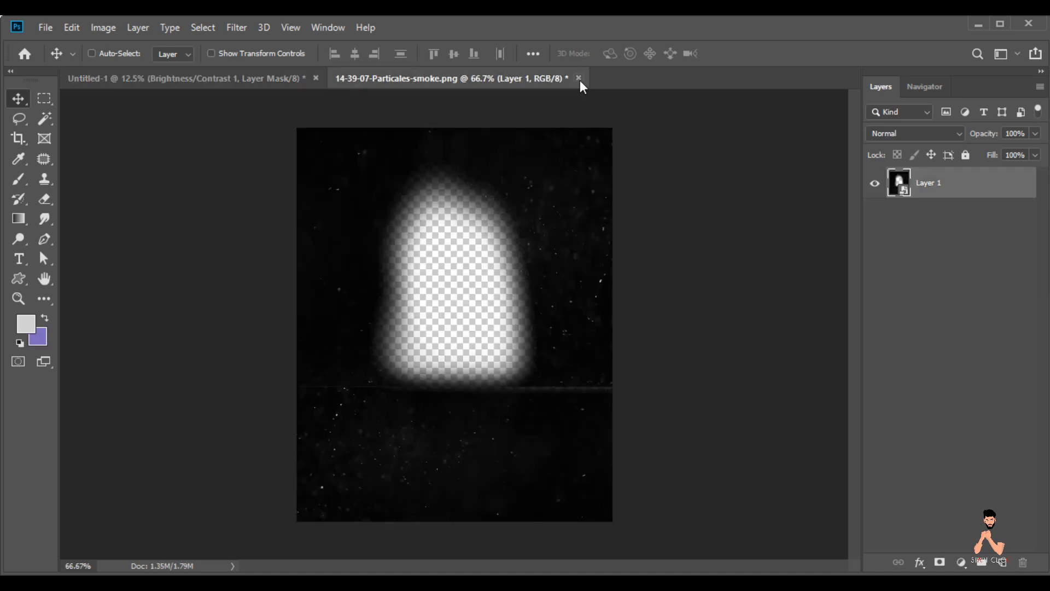
left_click(579, 78)
left_click(538, 237)
Flatten all layers into a single Background layer and view the finished image enlarged in full-screen mode
right_click(964, 215)
left_click(810, 481)
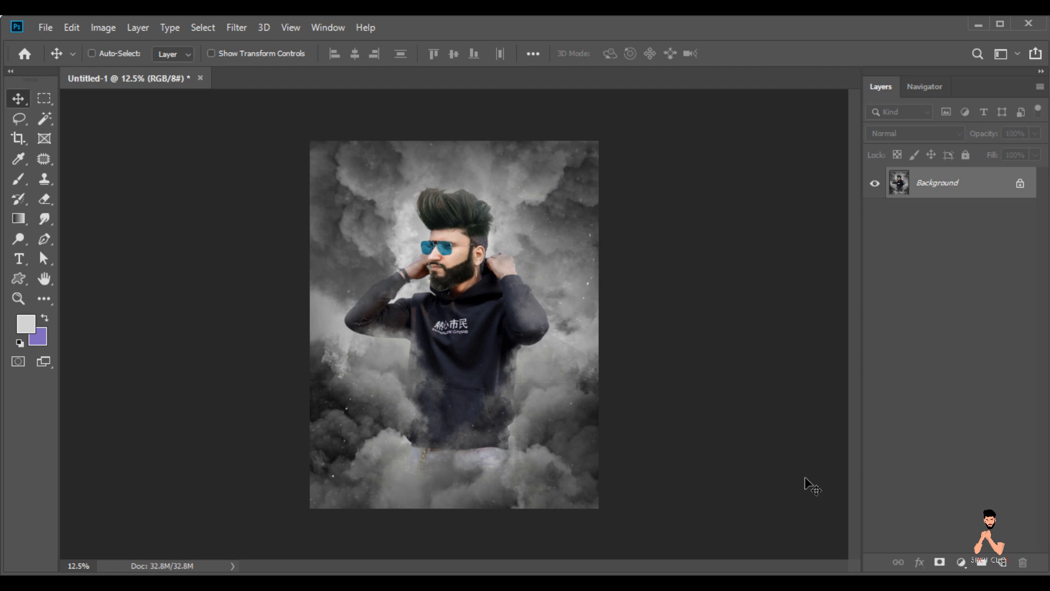
key("f")
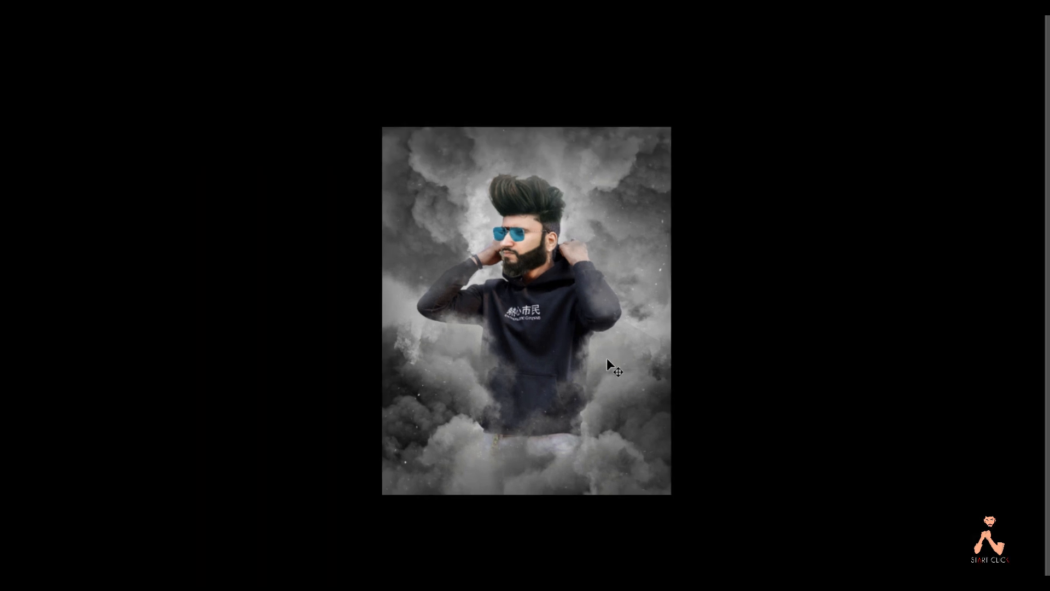
key("ctrl+plus")
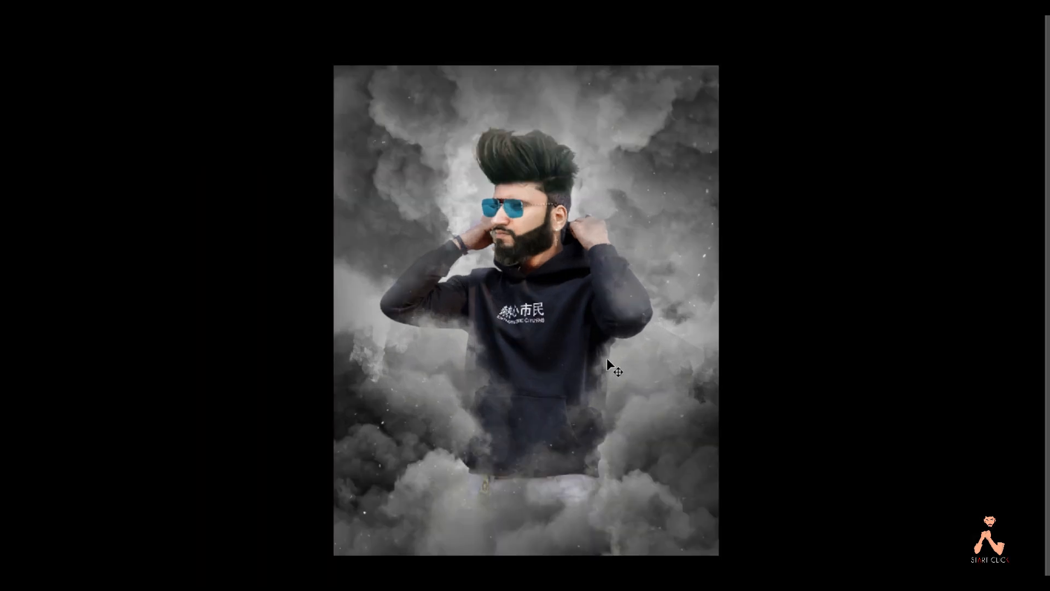